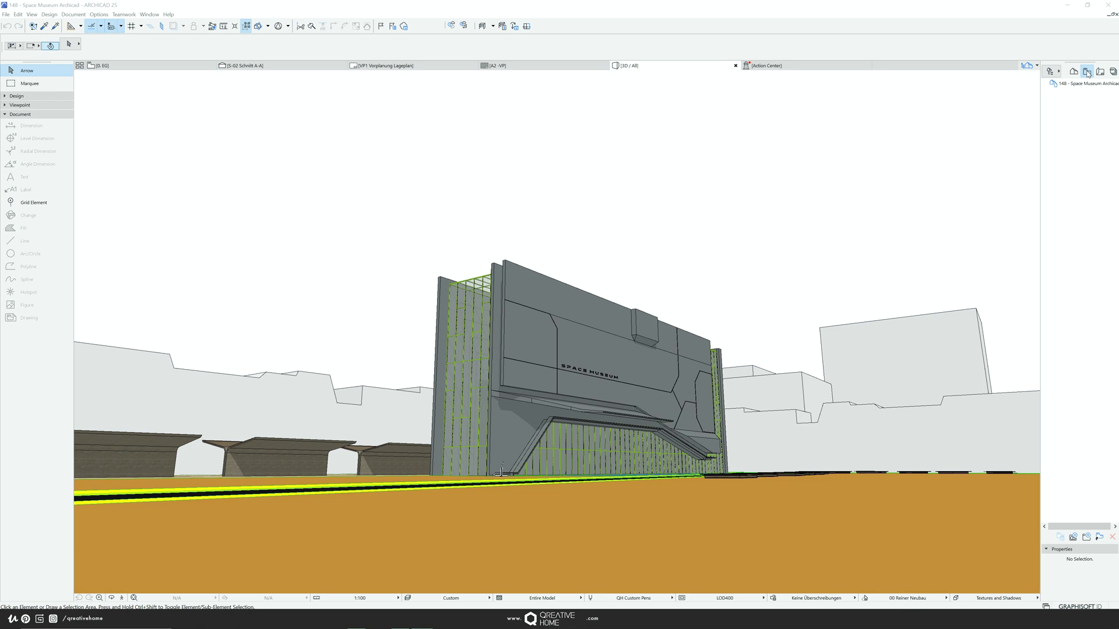
Save the current 3D view with ID '3D' and name 'Perspective'.
{"action": "left_click", "coordinate": [1074, 536]}
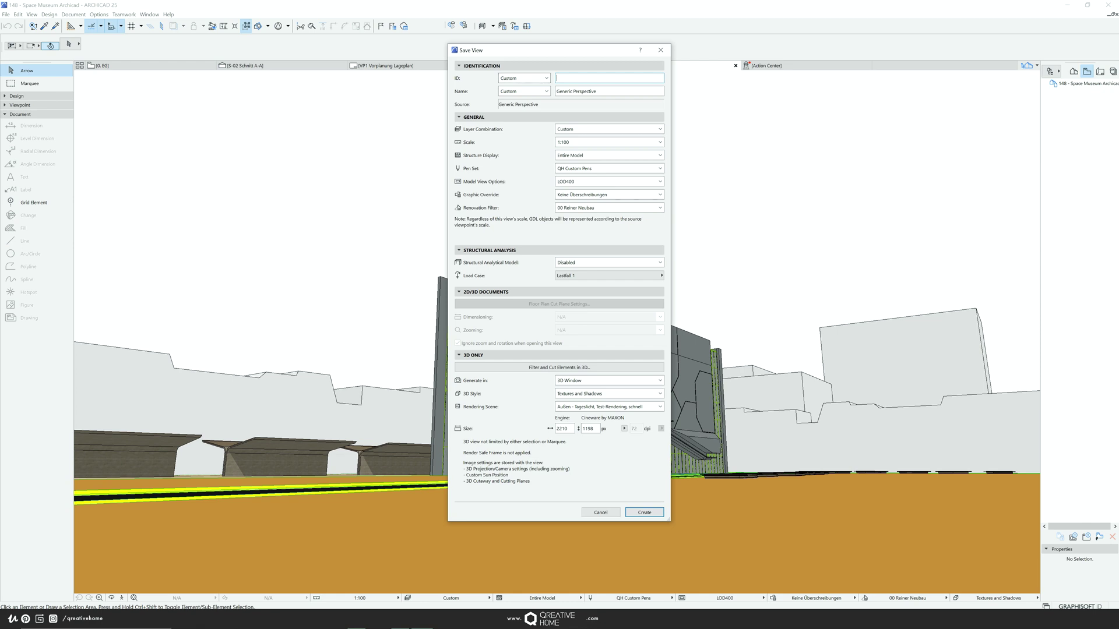
{"action": "type", "text": "3D"}
{"action": "key", "text": "Tab"}
{"action": "type", "text": "Perspect"}
{"action": "left_click", "coordinate": [644, 512]}
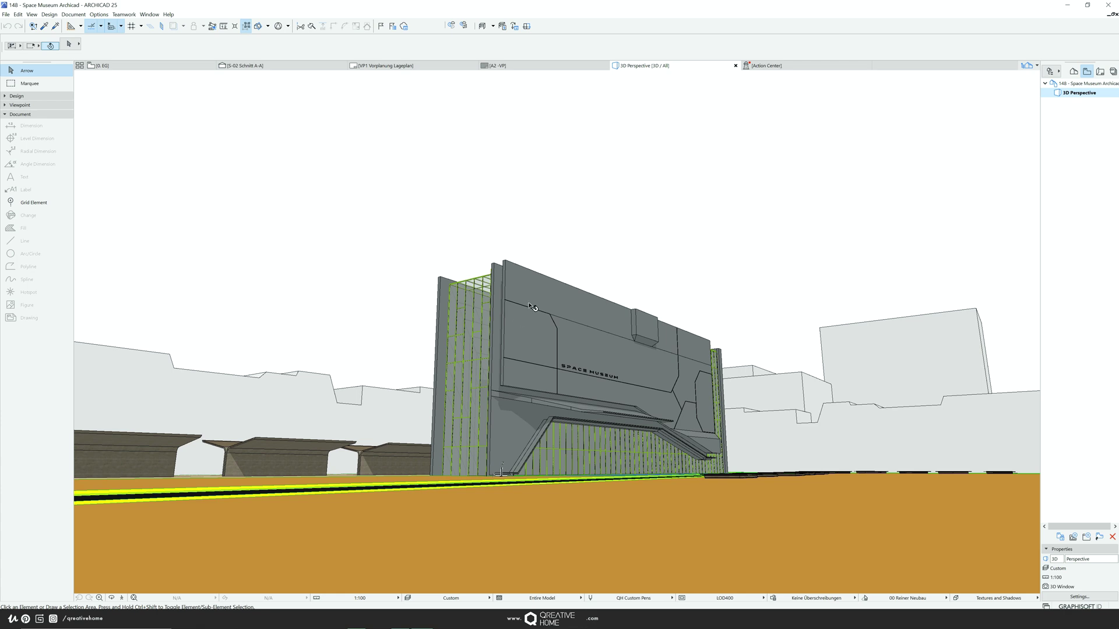
Save the 3D model to the Desktop as '3D Perspective' in U3D File format.
{"action": "left_click", "coordinate": [6, 15]}
{"action": "mouse_move", "coordinate": [11, 23]}
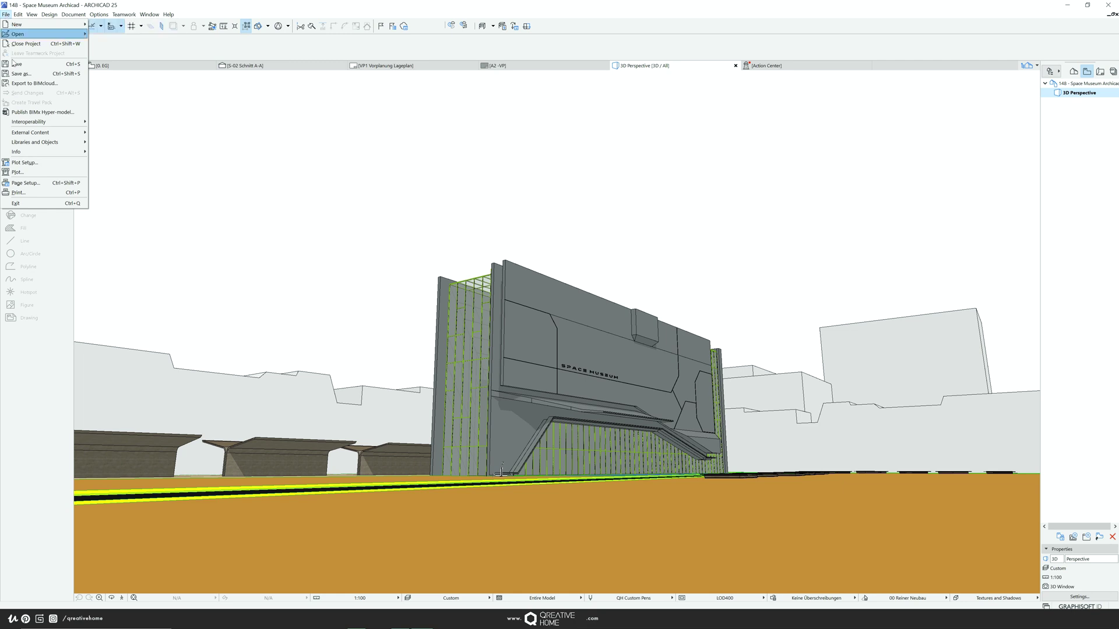
{"action": "left_click", "coordinate": [21, 73]}
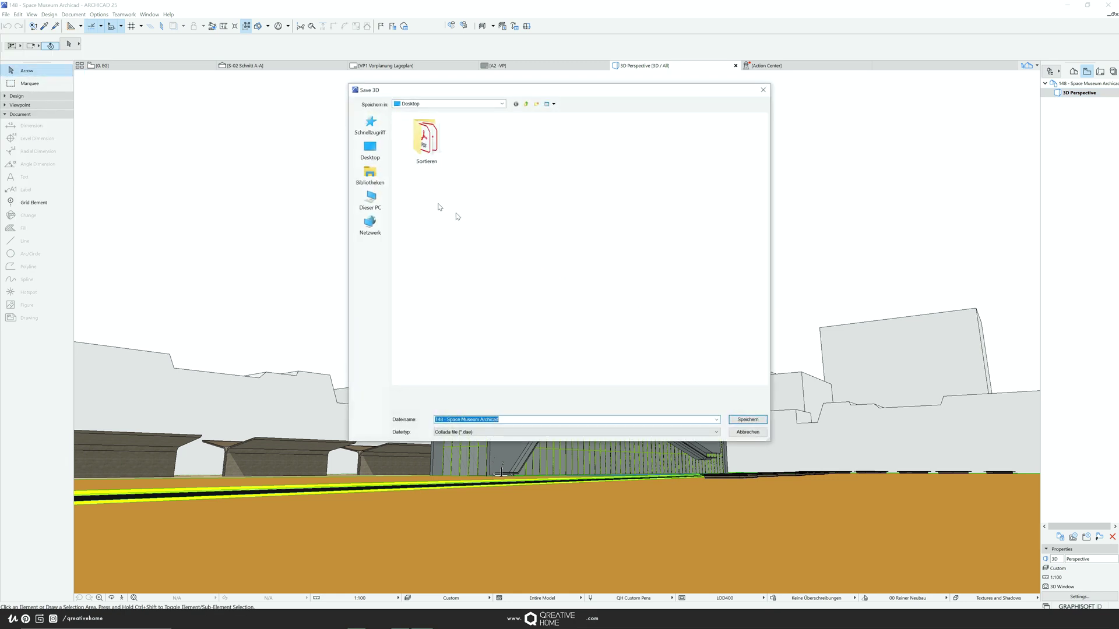
{"action": "left_click", "coordinate": [447, 127]}
{"action": "type", "text": "3D"}
{"action": "type", "text": " Persep"}
{"action": "left_click", "coordinate": [485, 434]}
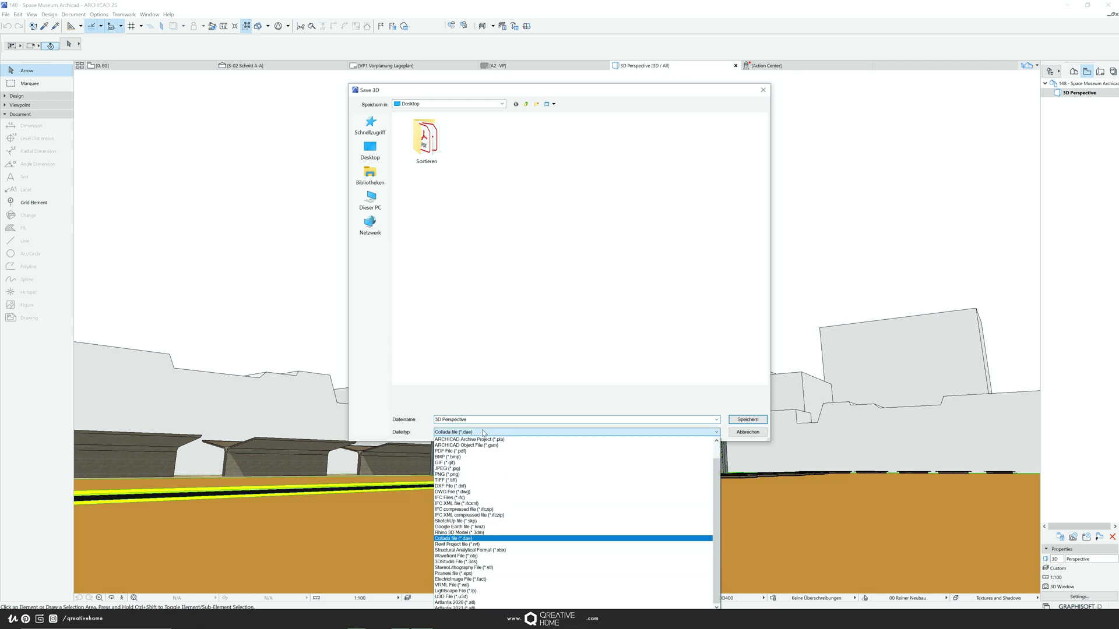
{"action": "left_click", "coordinate": [462, 597]}
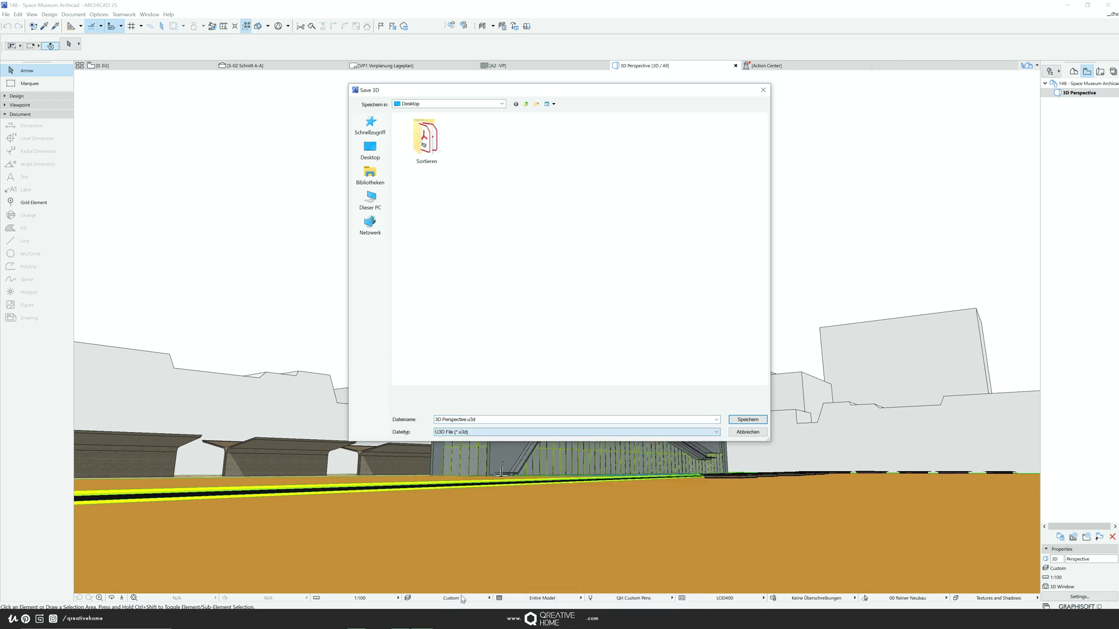
{"action": "left_click", "coordinate": [745, 420]}
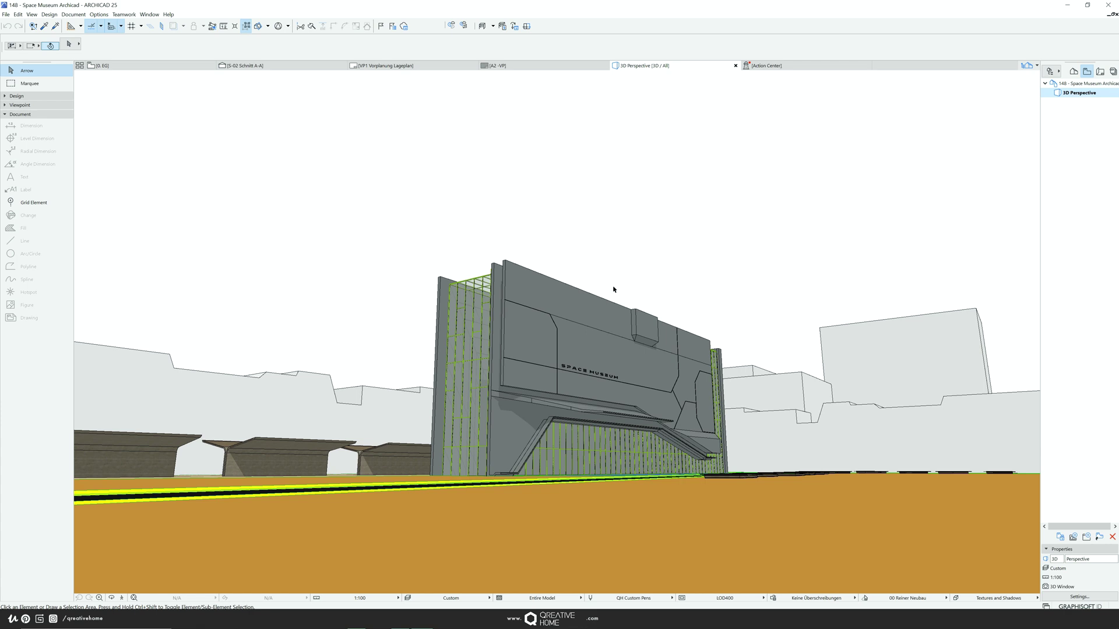
Create a new layout named '3D PDF' using the A3 empty master layout.
{"action": "left_click", "coordinate": [1085, 98]}
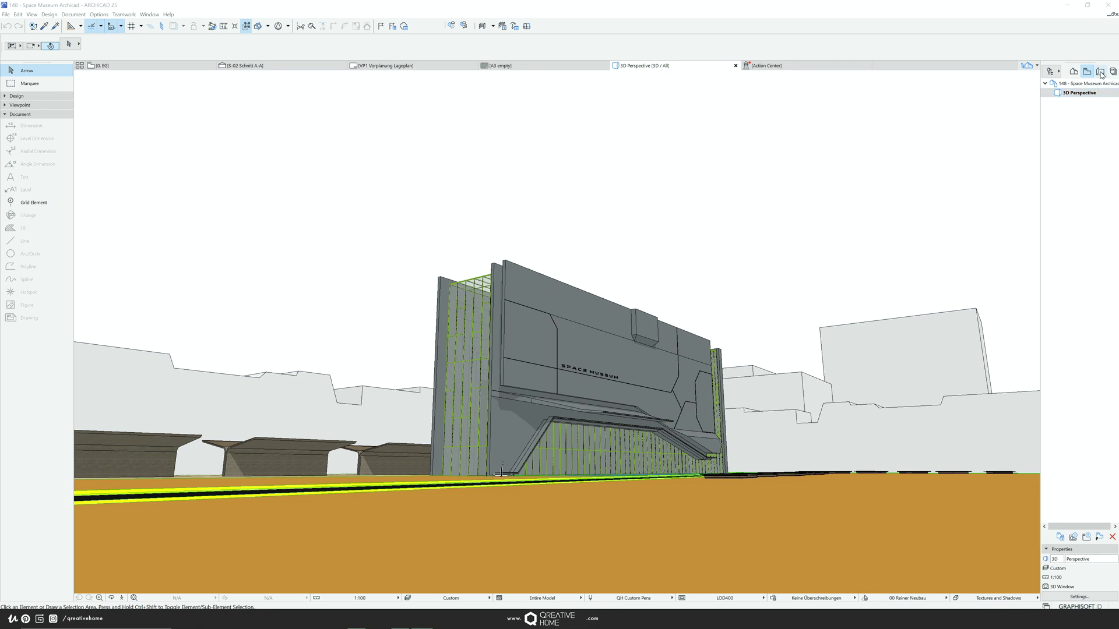
{"action": "left_click", "coordinate": [1101, 73]}
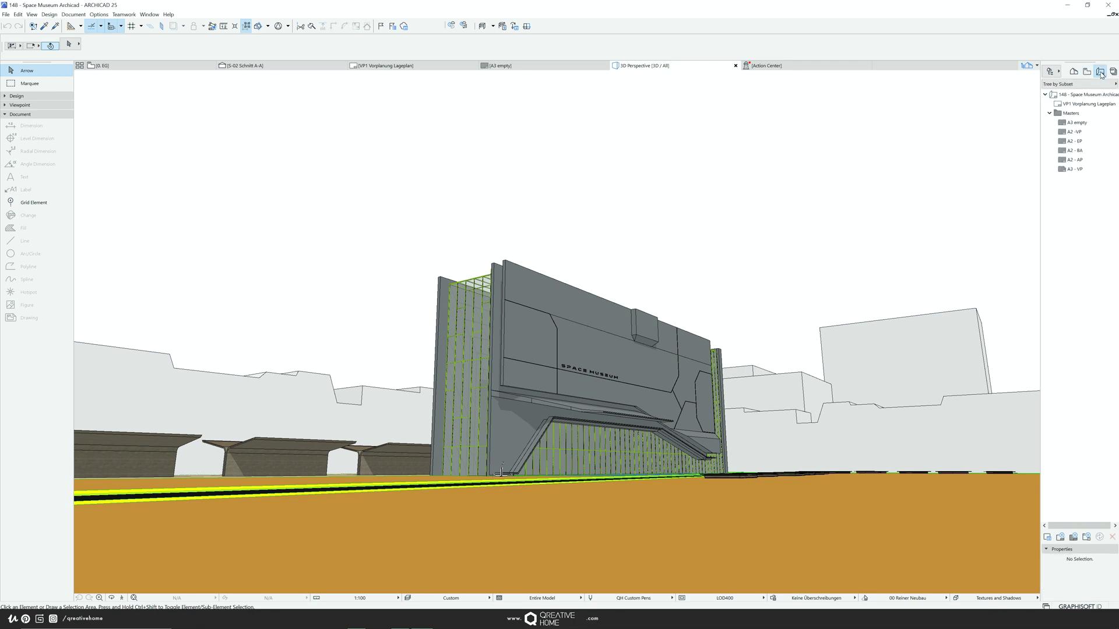
{"action": "left_click", "coordinate": [1060, 542]}
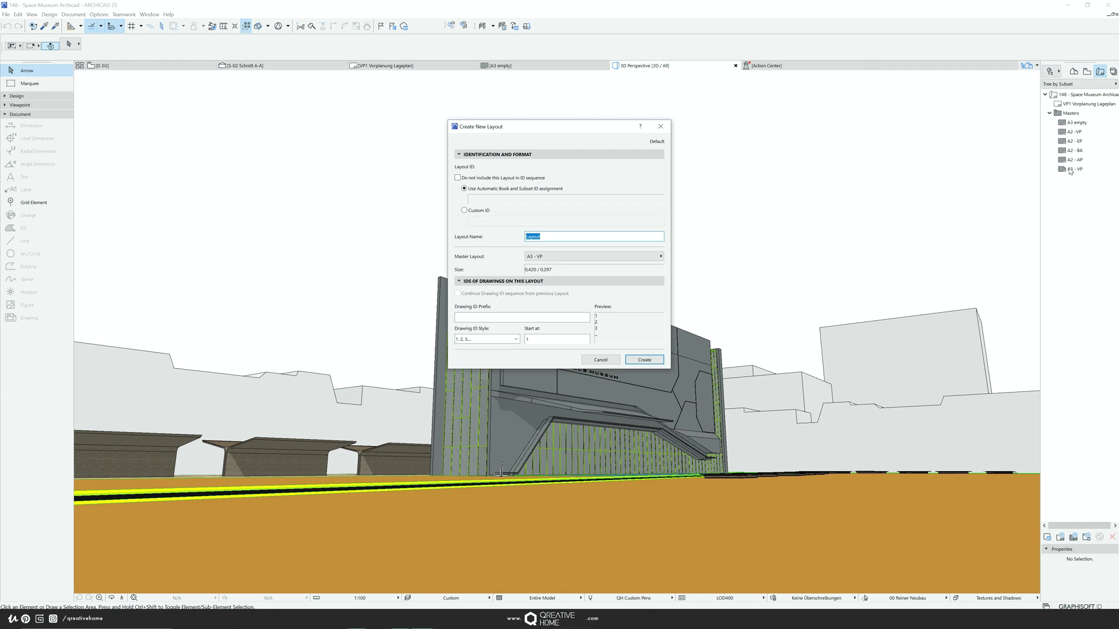
{"action": "left_click", "coordinate": [597, 262]}
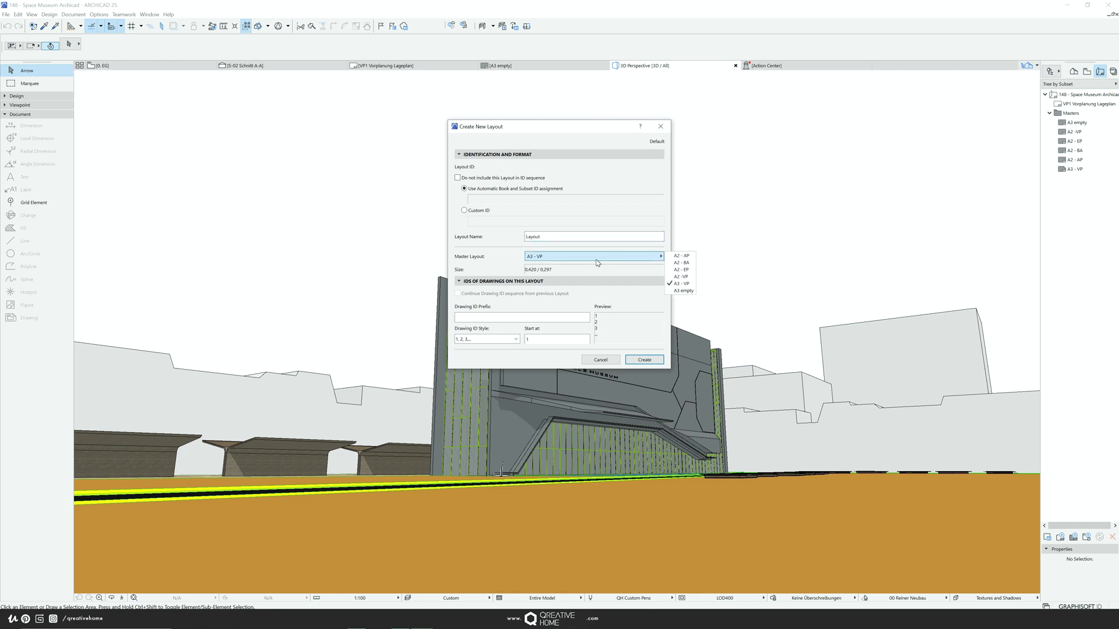
{"action": "left_click", "coordinate": [683, 290]}
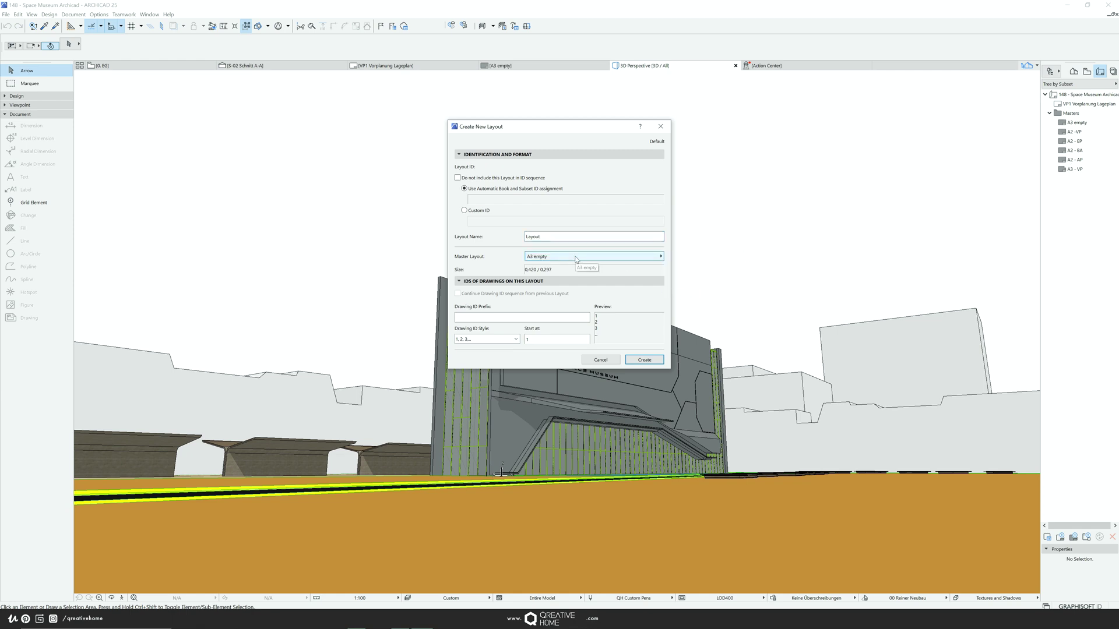
{"action": "key", "text": "shift+Tab"}
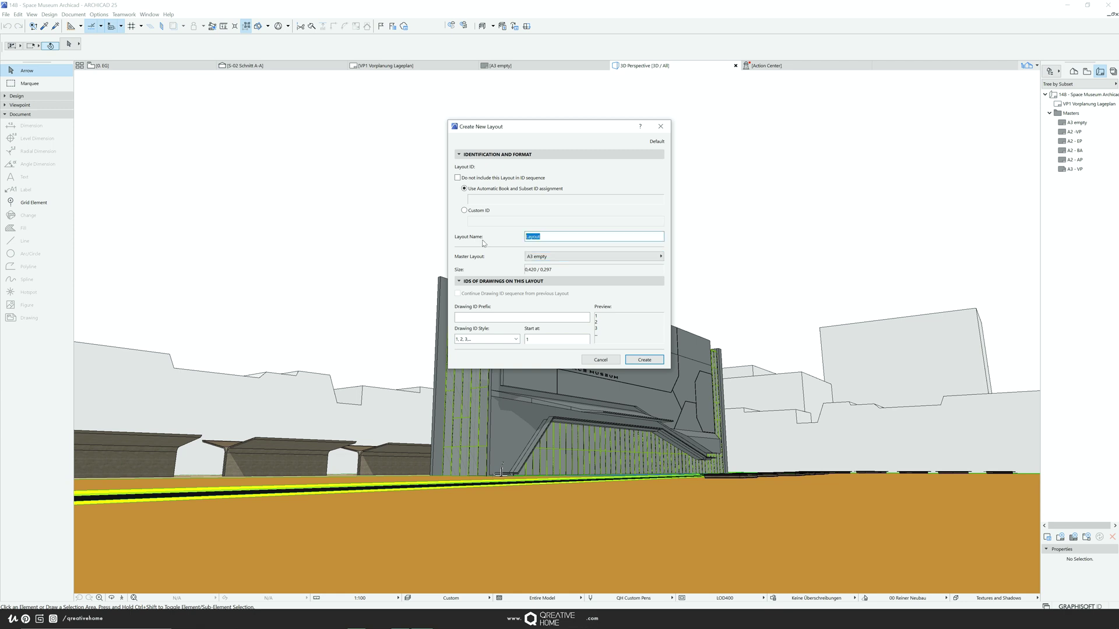
{"action": "type", "text": "3D PDF"}
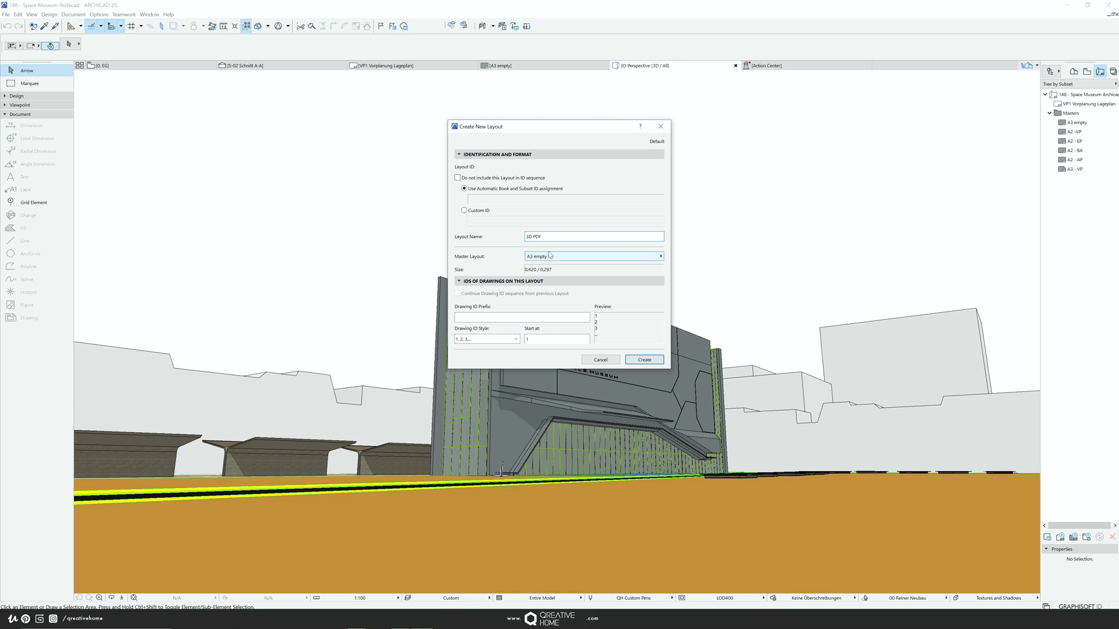
{"action": "left_click", "coordinate": [639, 360]}
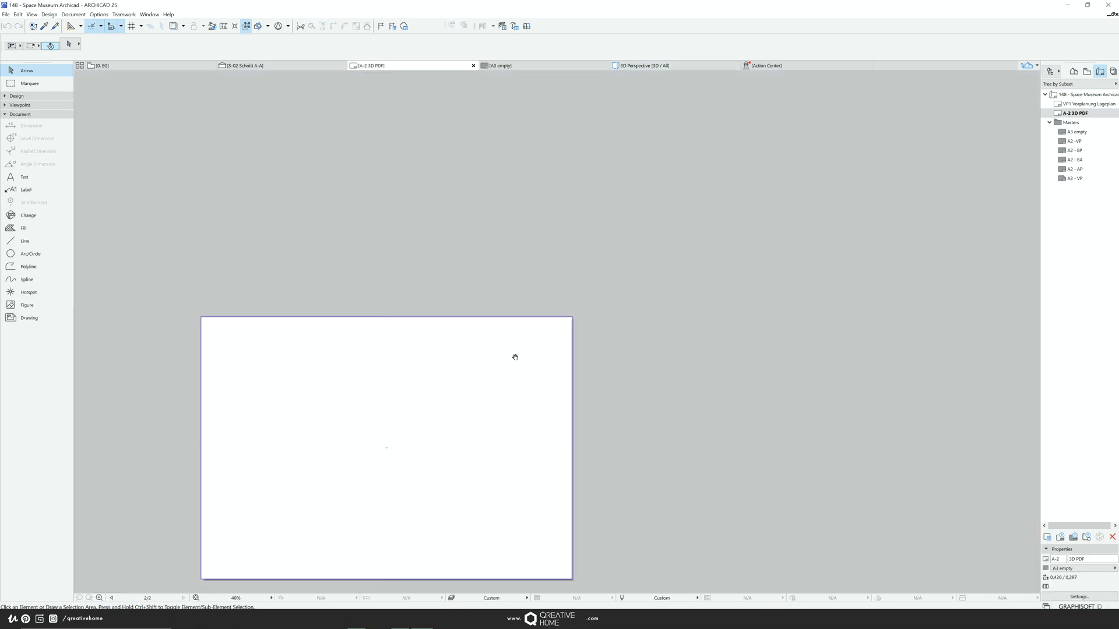
Delete the A-2 ID from the layout's properties.
{"action": "middle_click_drag", "start_coordinate": [515, 354], "coordinate": [593, 368]}
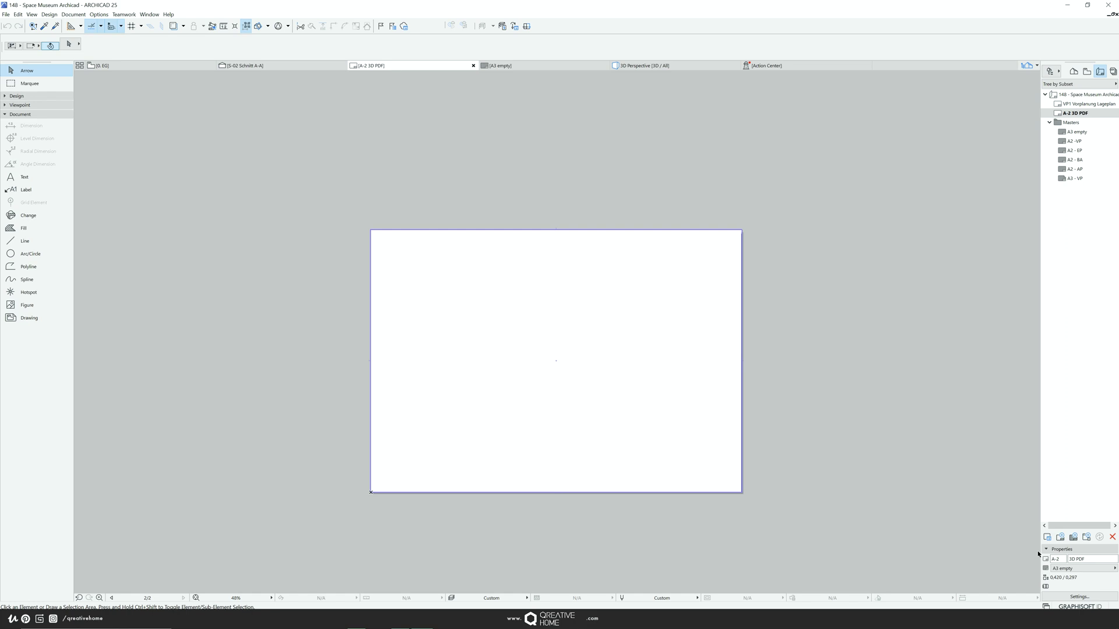
{"action": "double_click", "coordinate": [1055, 559]}
{"action": "key", "text": "BackSpace"}
{"action": "key", "text": "Tab"}
{"action": "key", "text": "Return"}
Place the 3D Perspective view on the layout and fit its top-right corner to the sheet.
{"action": "left_click", "coordinate": [1087, 72]}
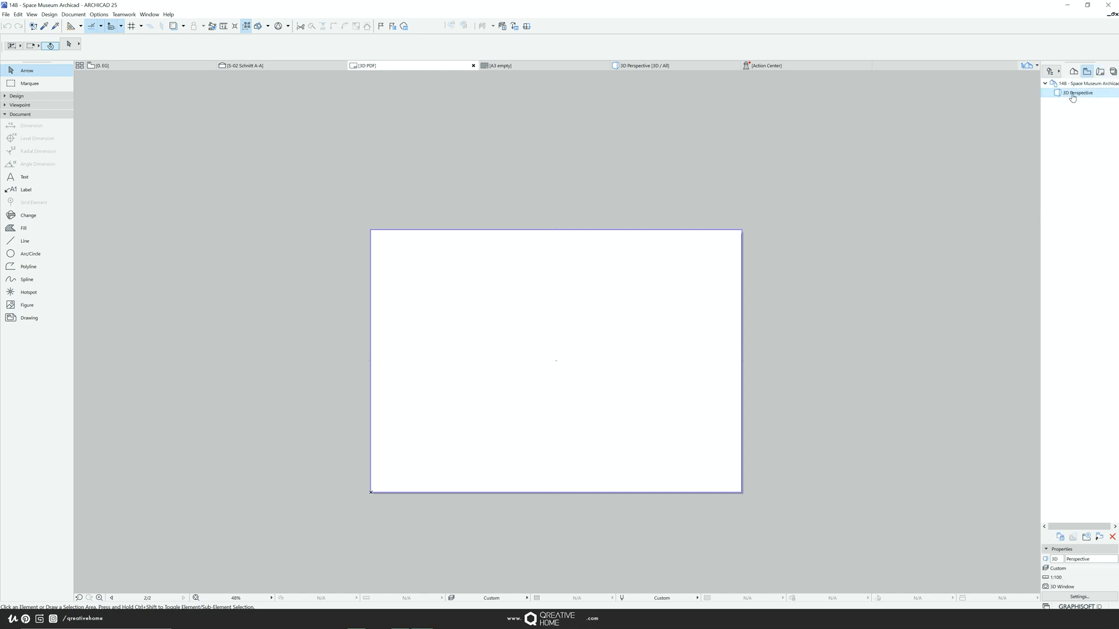
{"action": "mouse_move", "coordinate": [1072, 96]}
{"action": "left_mouse_down"}
{"action": "mouse_move", "coordinate": [456, 380]}
{"action": "mouse_move", "coordinate": [559, 361]}
{"action": "left_mouse_up"}
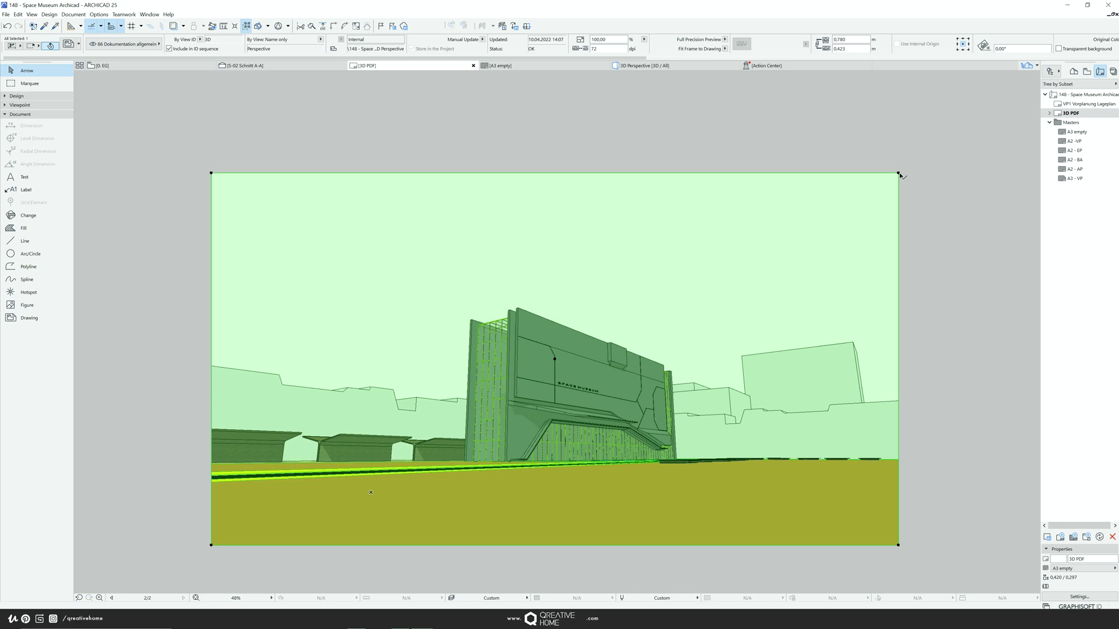
{"action": "left_click", "coordinate": [899, 172]}
{"action": "left_click", "coordinate": [747, 294]}
{"action": "left_click", "coordinate": [744, 294]}
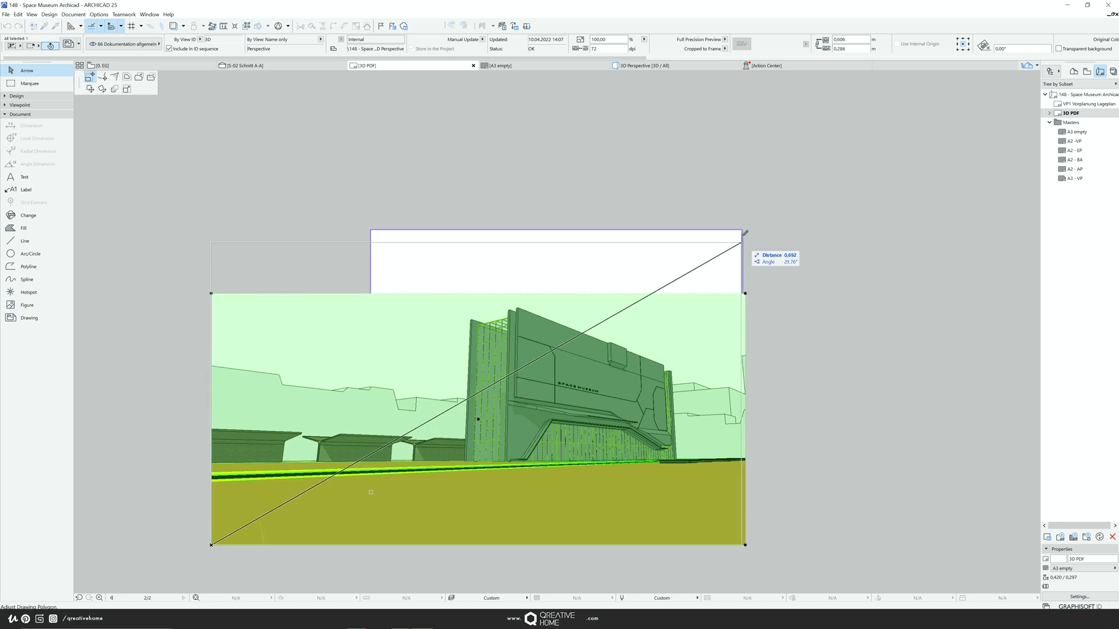
{"action": "left_click", "coordinate": [744, 229]}
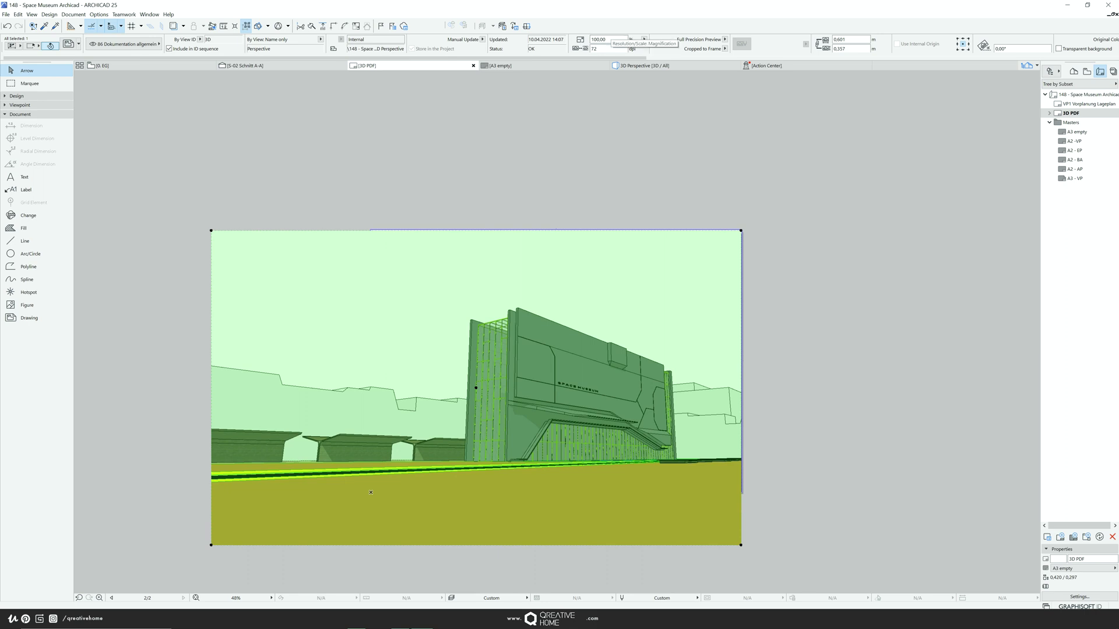
Fit the drawing's bottom-left corner to the sheet so it fills the A3 page.
{"action": "left_click", "coordinate": [211, 545]}
{"action": "left_click", "coordinate": [259, 493]}
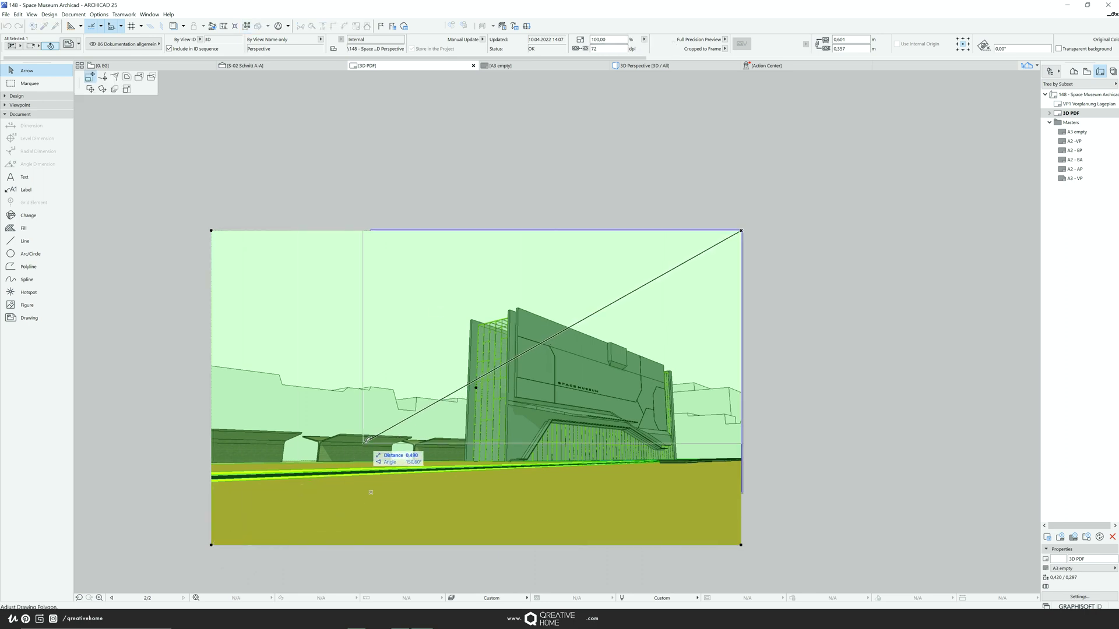
{"action": "left_click", "coordinate": [365, 442]}
{"action": "left_click", "coordinate": [365, 442]}
{"action": "left_click", "coordinate": [371, 493]}
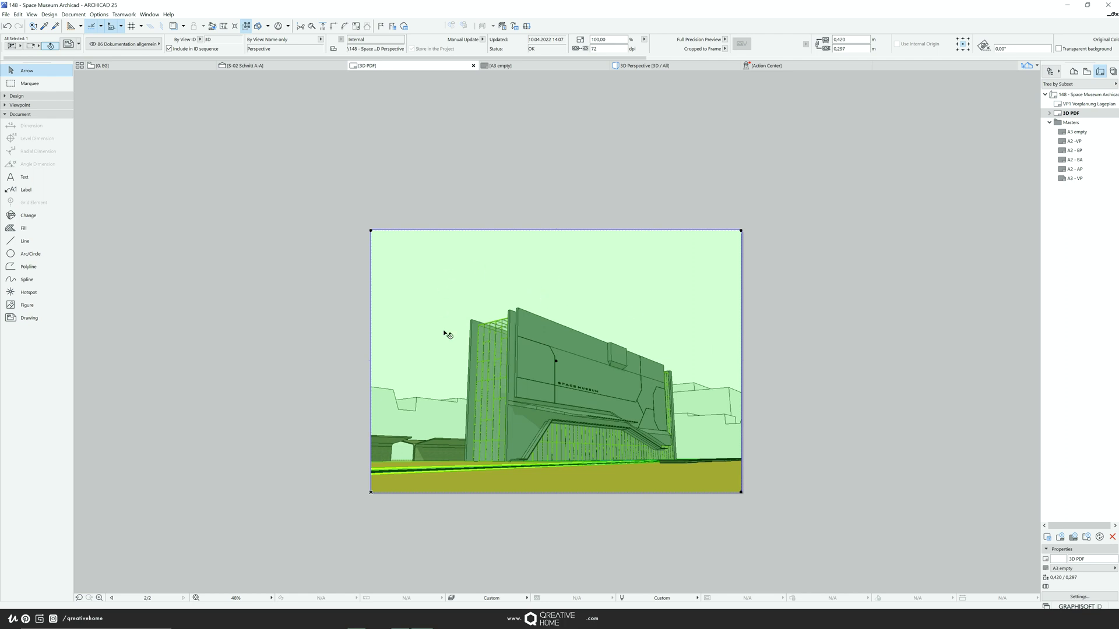
{"action": "left_click", "coordinate": [767, 314]}
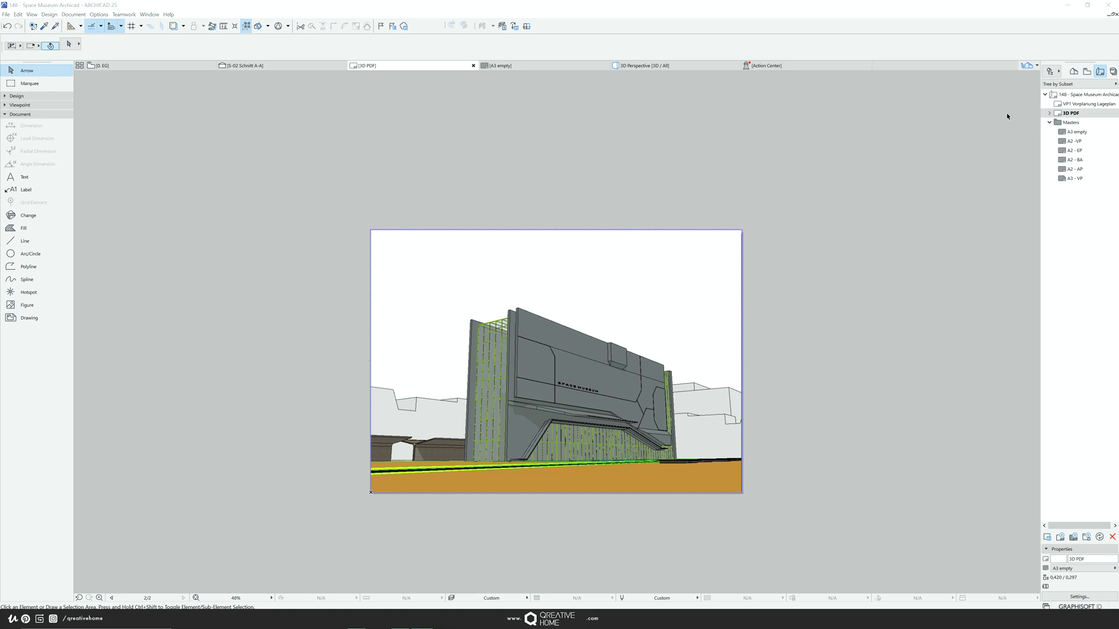
Create a publisher set named '3D PDF' with the Save files publishing method.
{"action": "left_click", "coordinate": [1113, 73]}
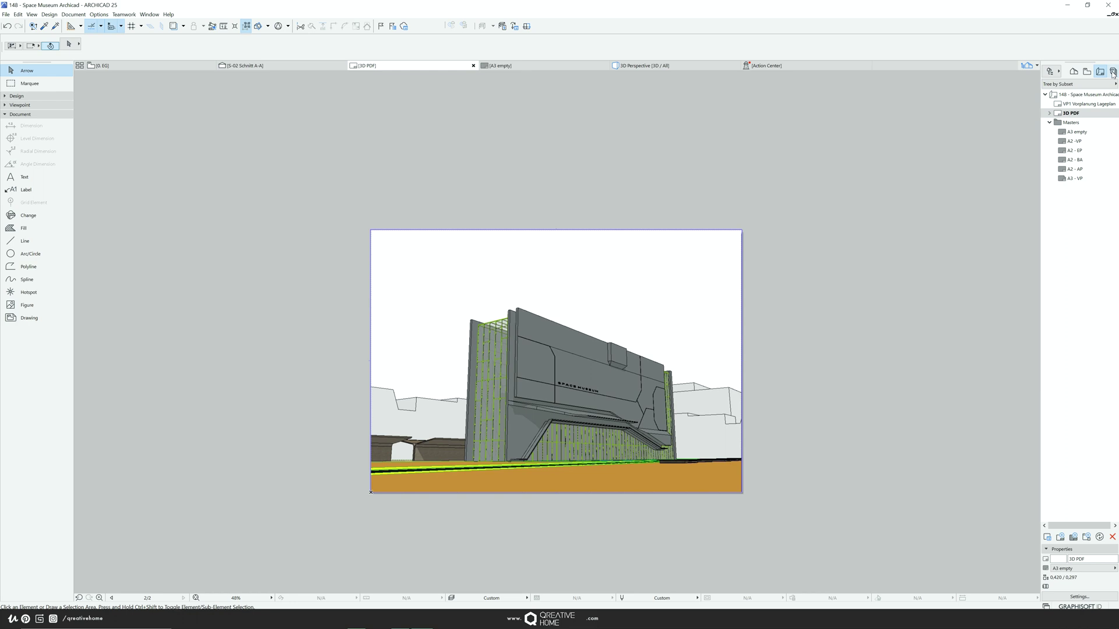
{"action": "left_click", "coordinate": [1113, 73]}
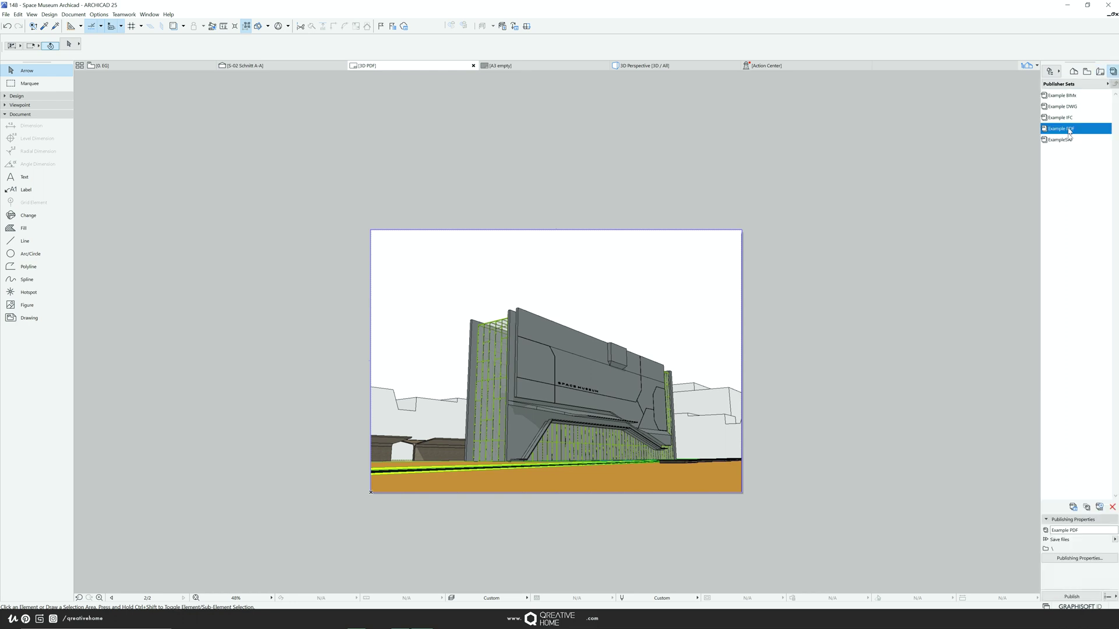
{"action": "left_click", "coordinate": [1064, 174]}
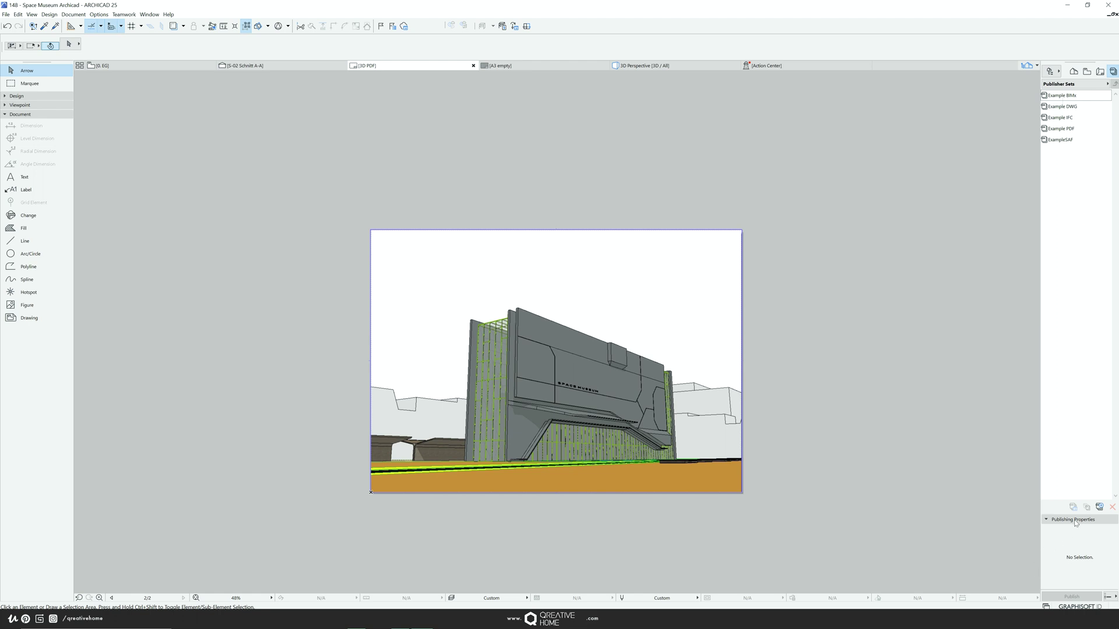
{"action": "left_click", "coordinate": [1099, 508]}
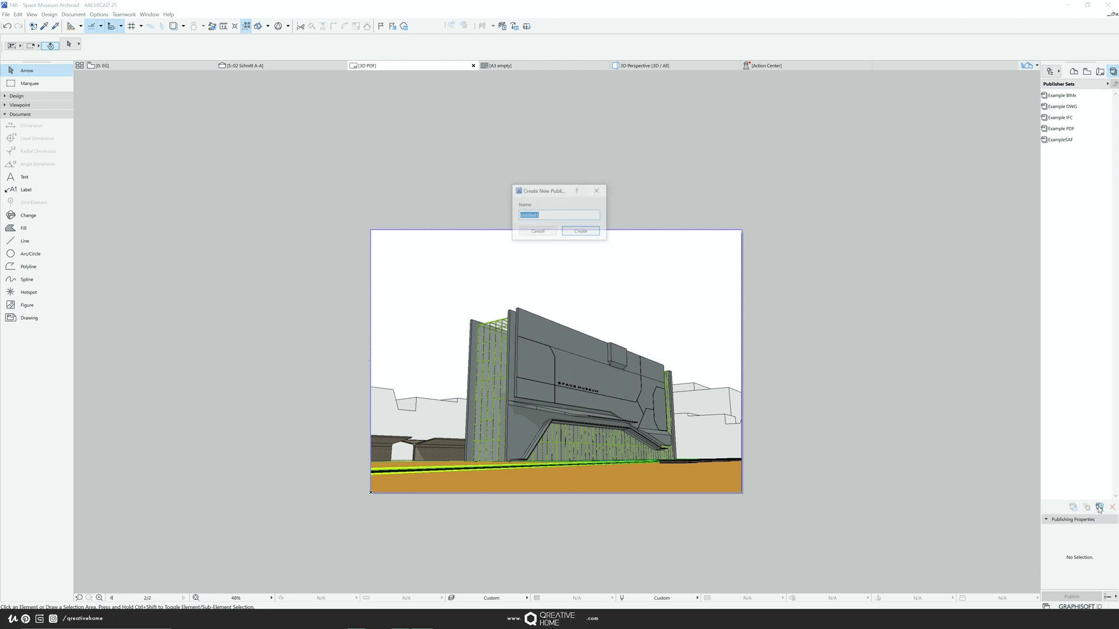
{"action": "type", "text": "3D PDF"}
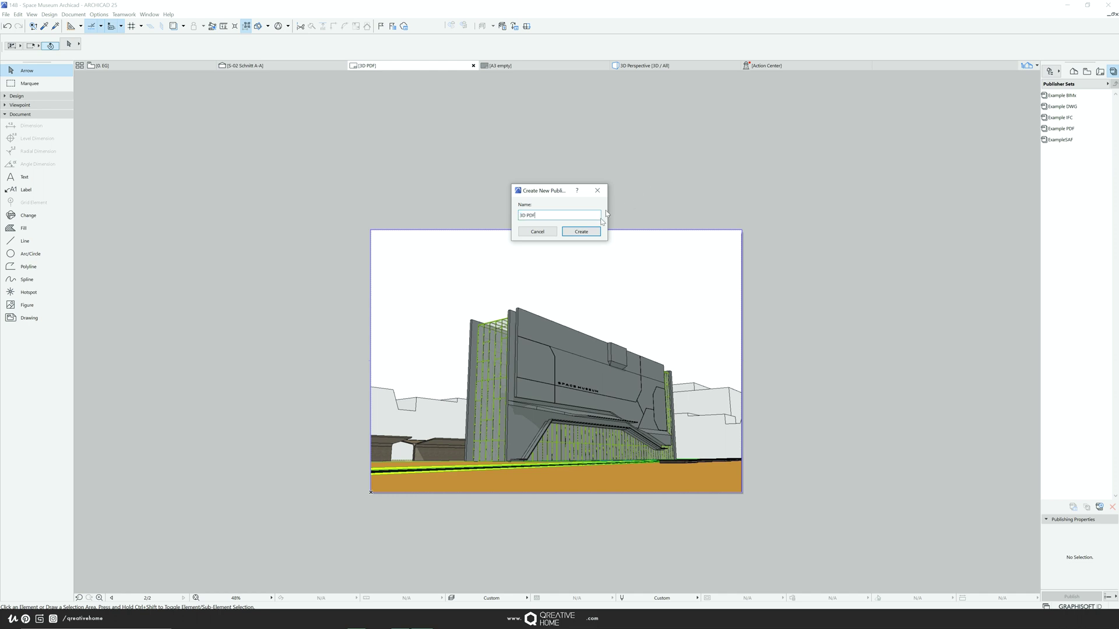
{"action": "left_click", "coordinate": [588, 233]}
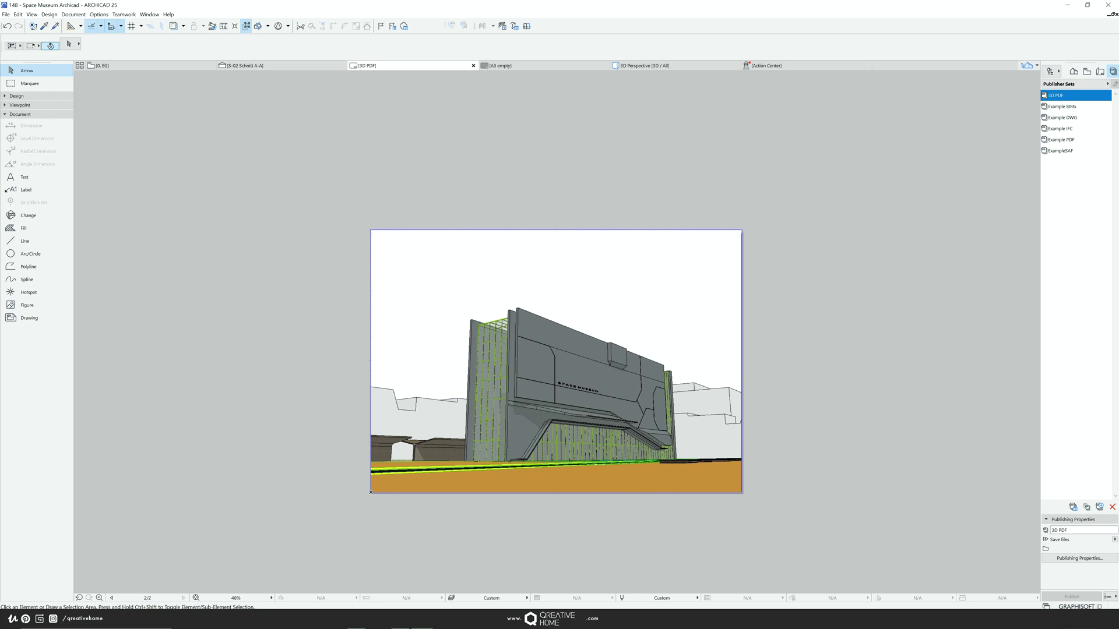
{"action": "left_click", "coordinate": [1114, 541]}
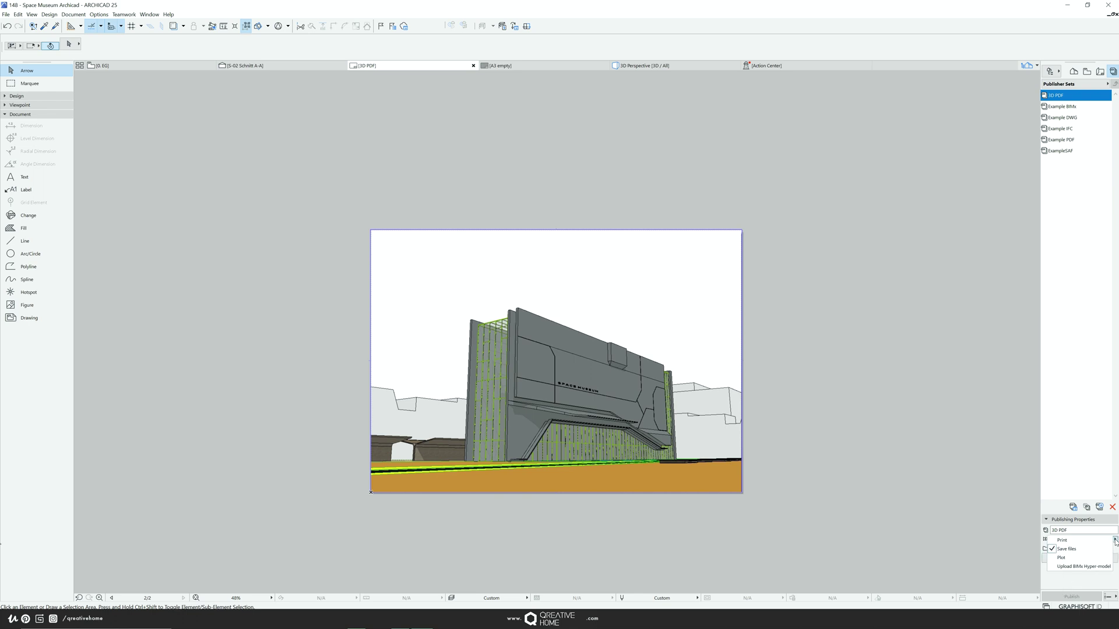
{"action": "left_click", "coordinate": [1076, 551]}
{"action": "left_click", "coordinate": [1074, 559]}
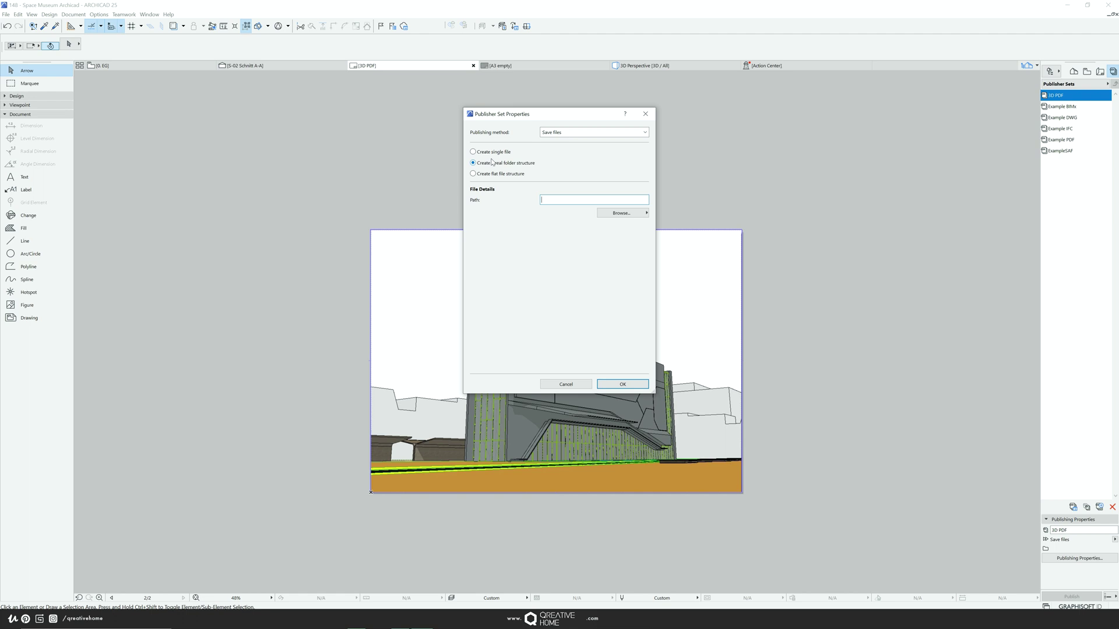
Set the publisher set to create a single file in the Desktop folder.
{"action": "left_click", "coordinate": [491, 153]}
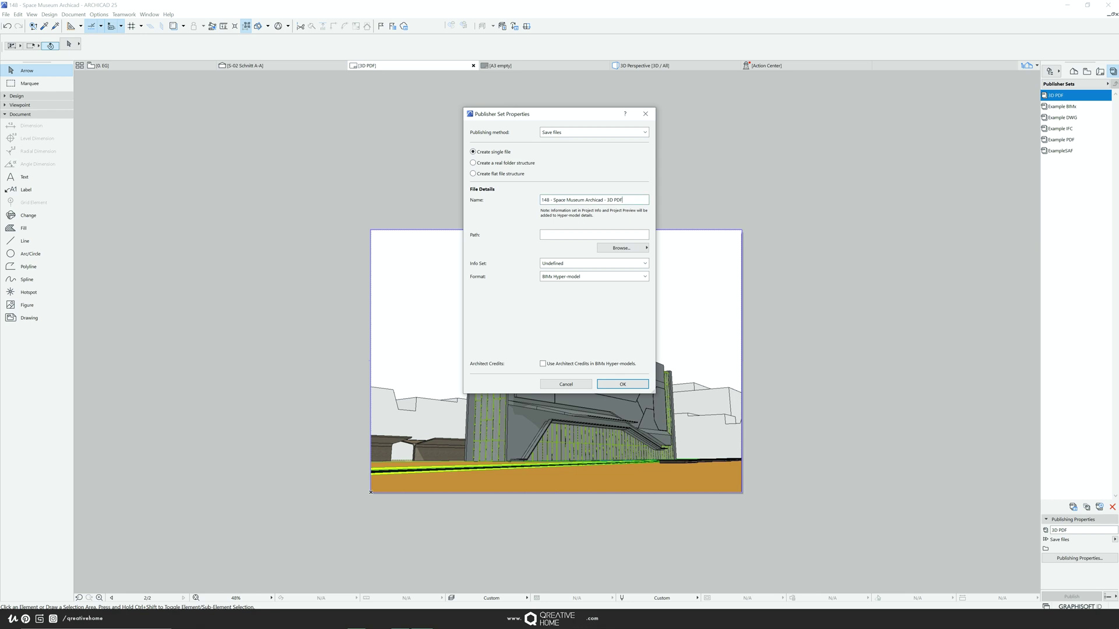
{"action": "left_click_drag", "start_coordinate": [621, 200], "coordinate": [541, 200]}
{"action": "left_click", "coordinate": [622, 248]}
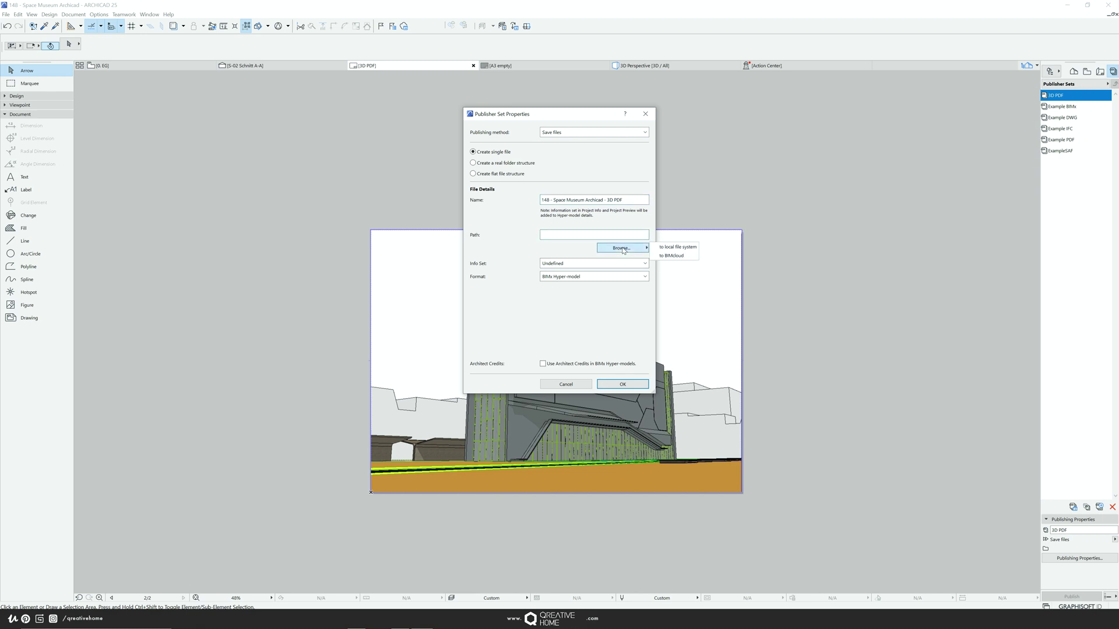
{"action": "left_click", "coordinate": [671, 248]}
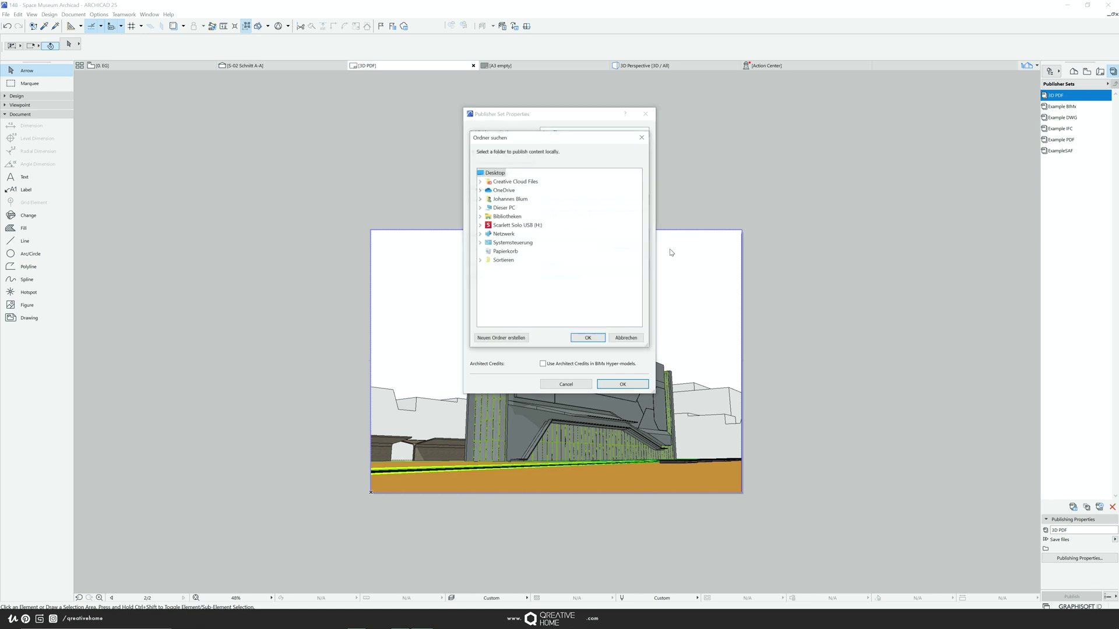
{"action": "double_click", "coordinate": [510, 209]}
{"action": "double_click", "coordinate": [511, 234]}
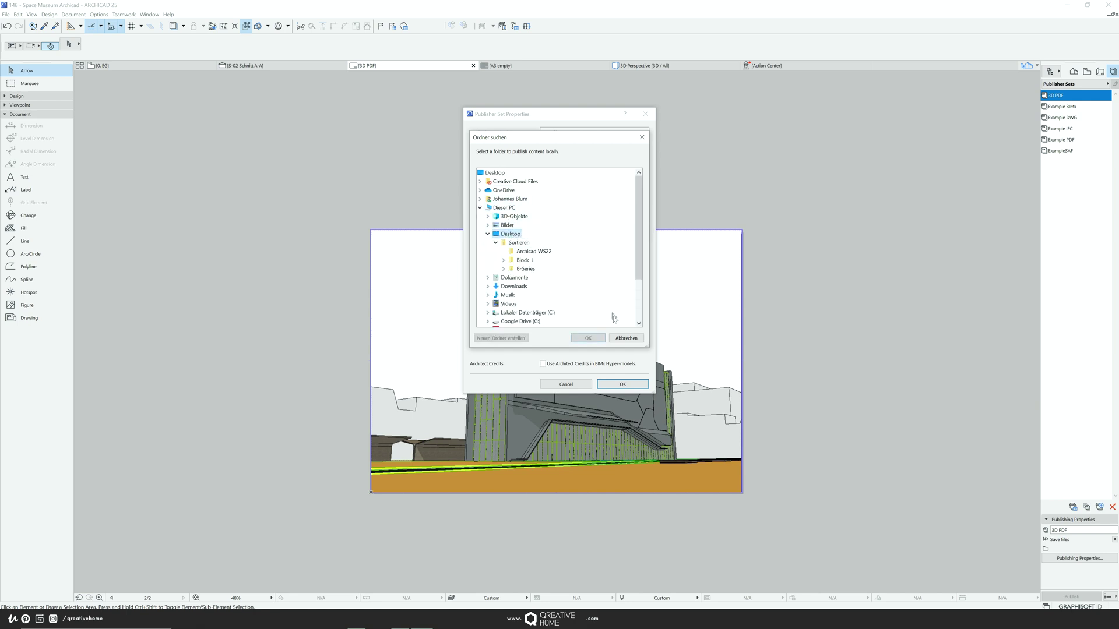
{"action": "left_click", "coordinate": [588, 338]}
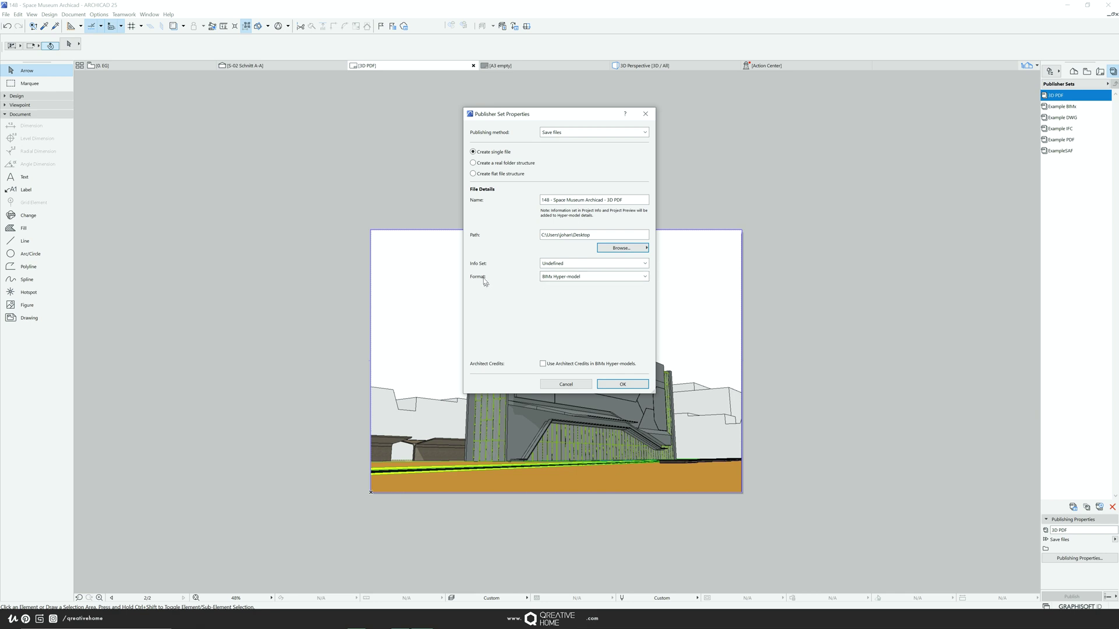
Choose PDF as the output format and confirm the publisher set properties.
{"action": "left_click", "coordinate": [556, 277]}
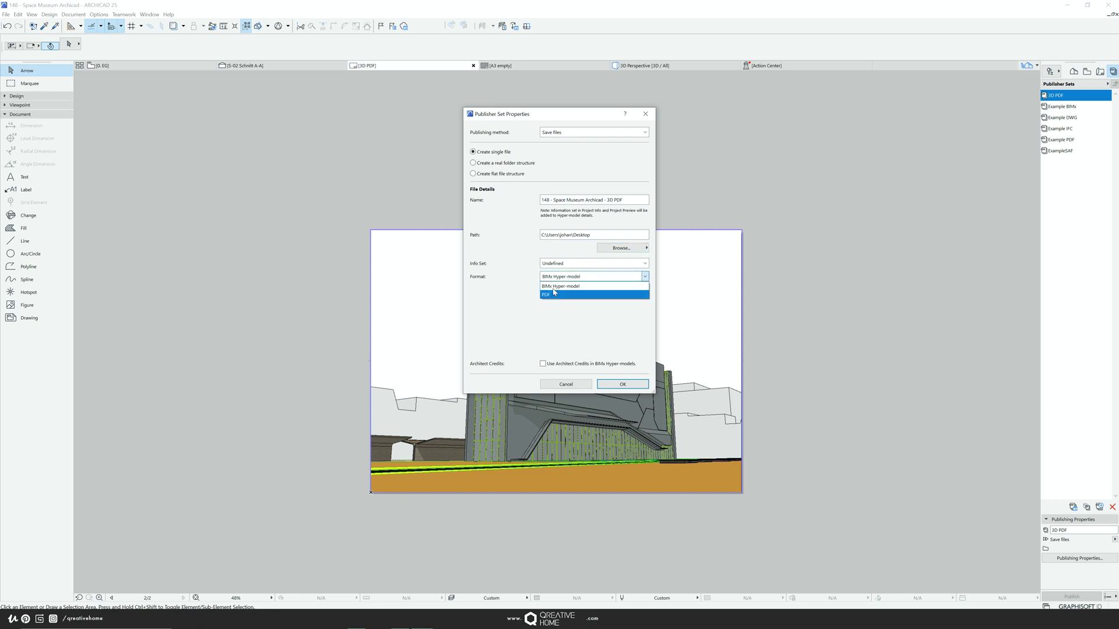
{"action": "left_click", "coordinate": [574, 285]}
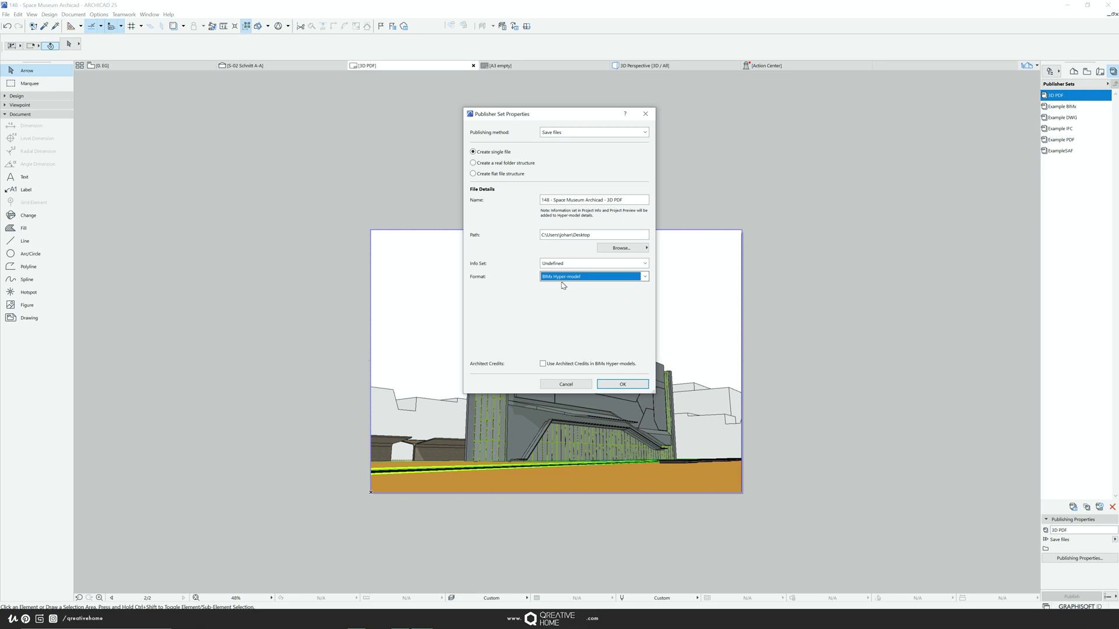
{"action": "left_click", "coordinate": [558, 279]}
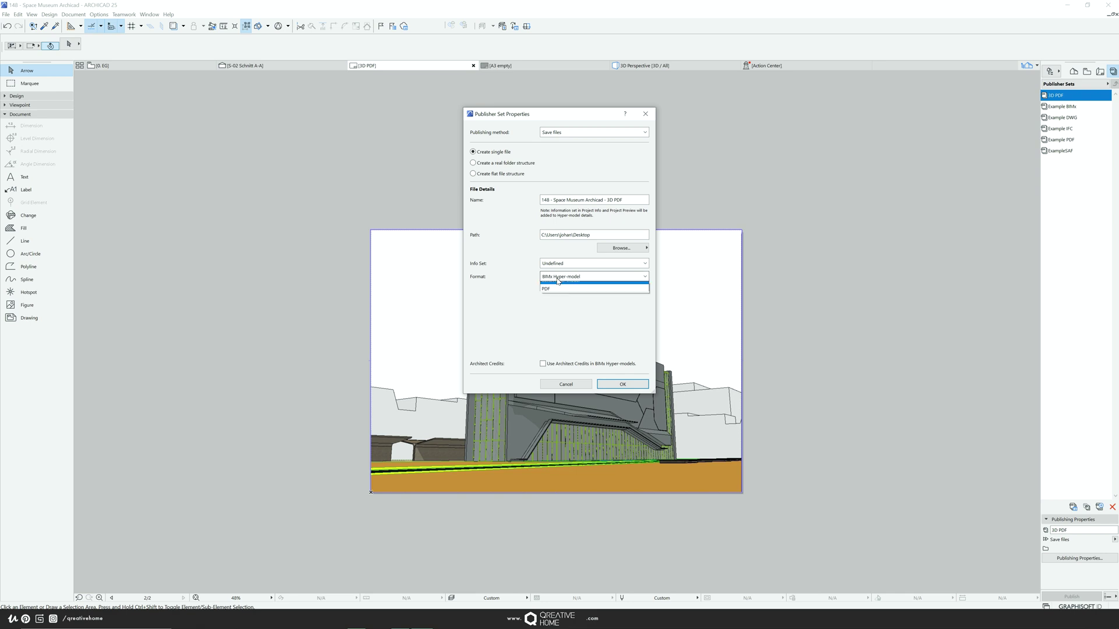
{"action": "left_click", "coordinate": [554, 295]}
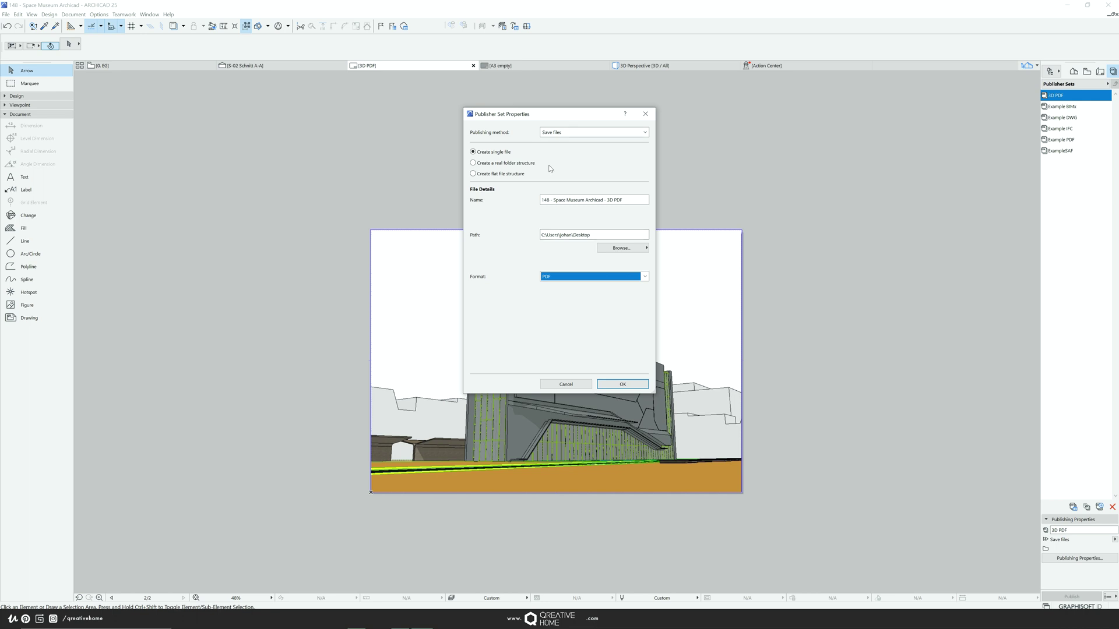
{"action": "left_click", "coordinate": [622, 386]}
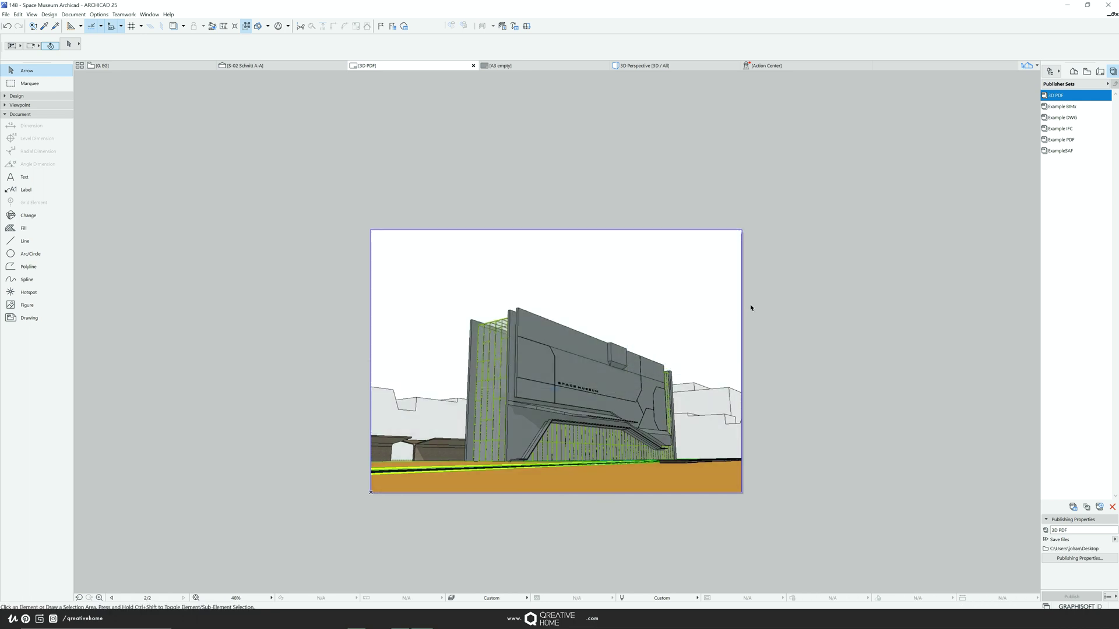
Open the 3D PDF publisher set from the Navigator's Publisher Sets list.
{"action": "left_click", "coordinate": [1057, 96]}
{"action": "left_click", "coordinate": [1060, 98]}
{"action": "double_click", "coordinate": [1065, 98]}
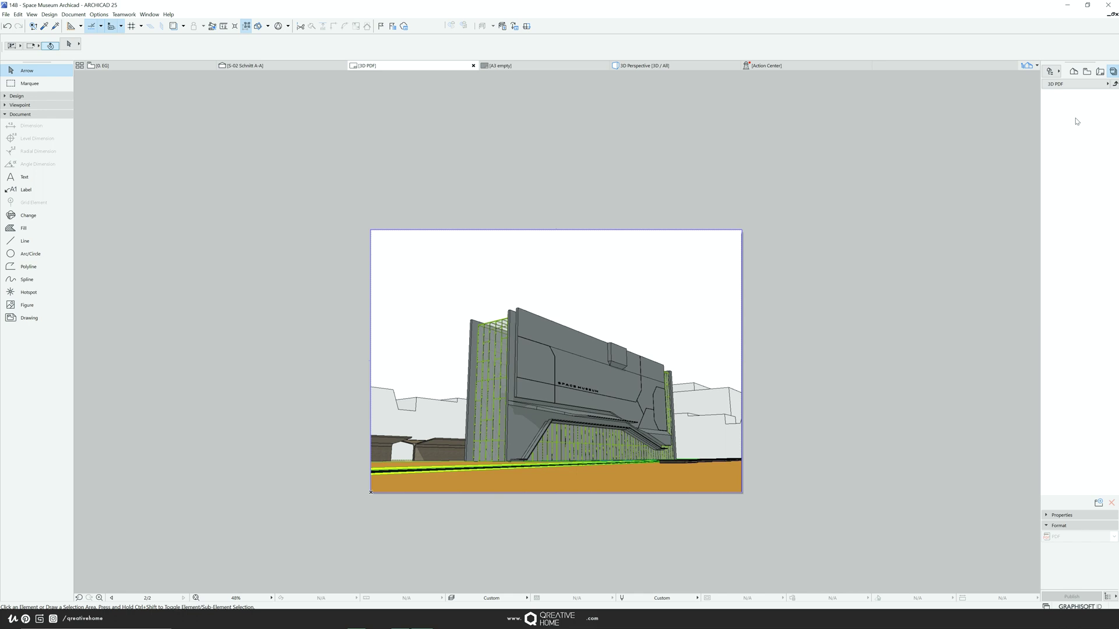
In the Organizer, drag the 3D PDF layout into the 3D PDF publisher set, then close it.
{"action": "left_click", "coordinate": [1059, 76]}
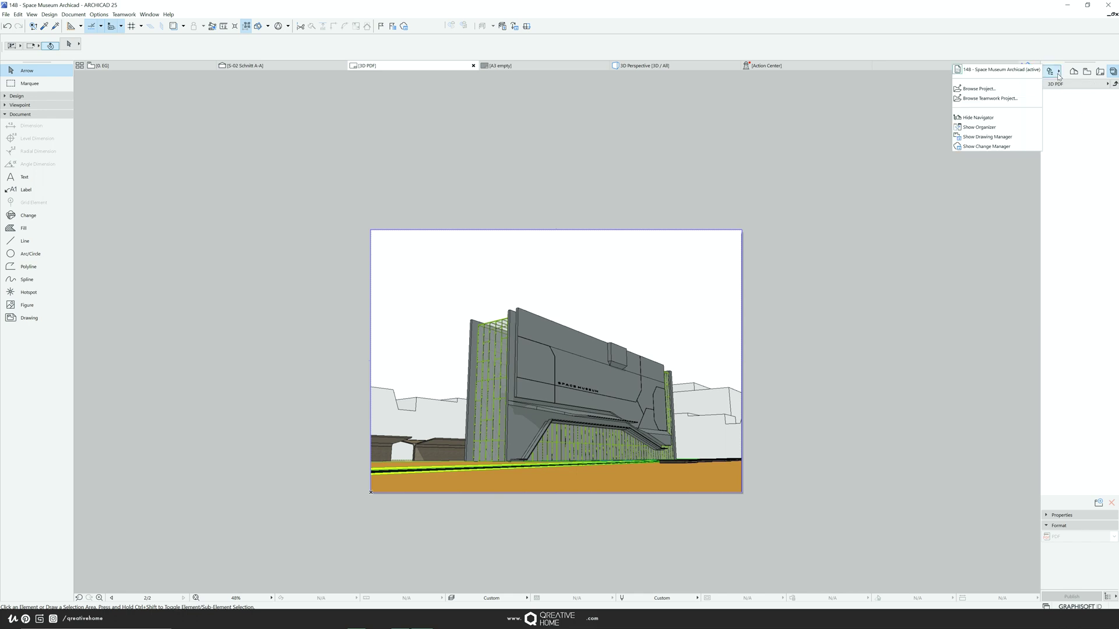
{"action": "left_click", "coordinate": [977, 128]}
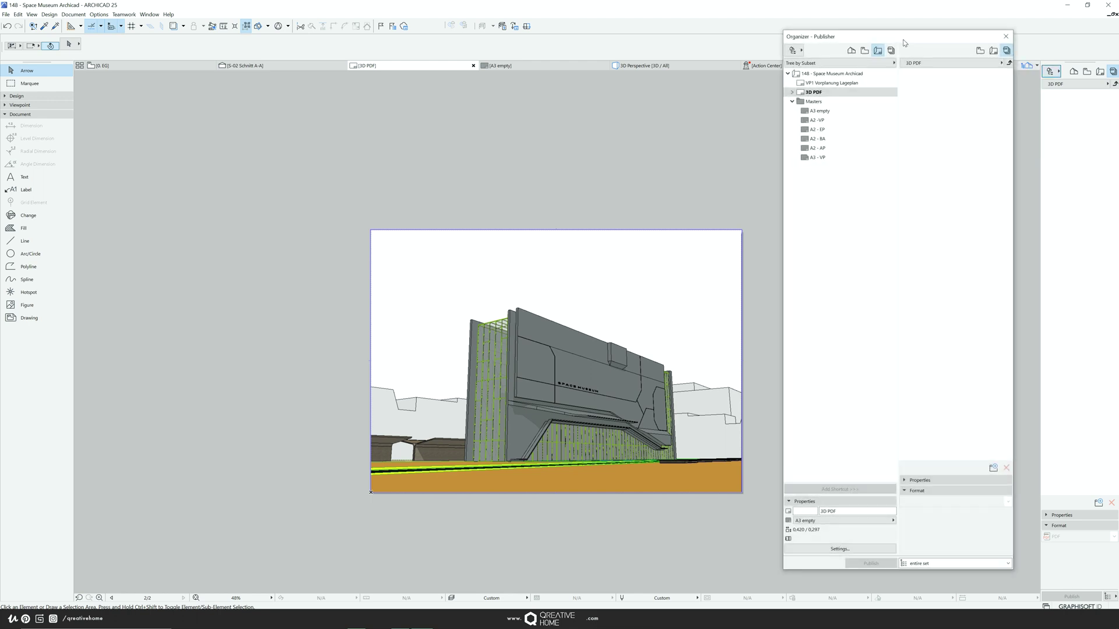
{"action": "left_click_drag", "start_coordinate": [904, 38], "coordinate": [919, 47]}
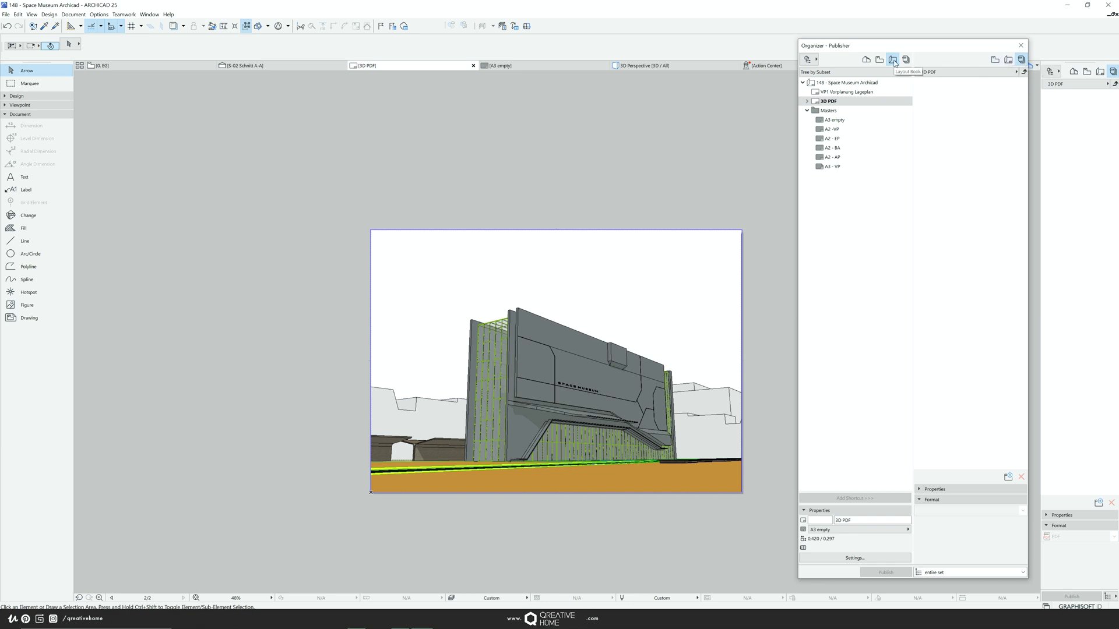
{"action": "left_click", "coordinate": [1024, 73]}
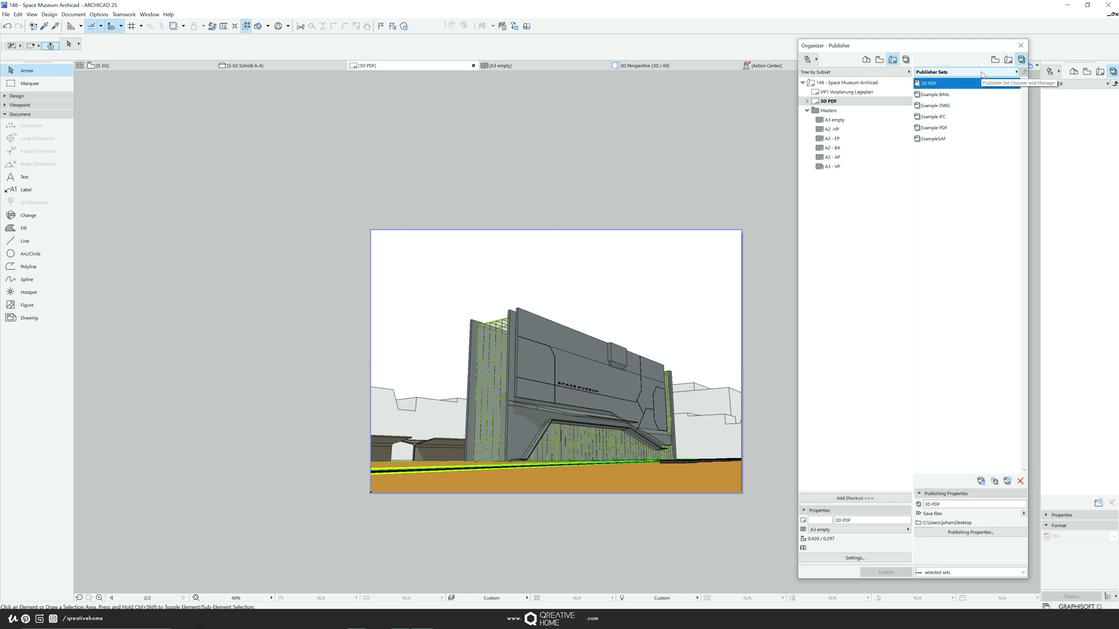
{"action": "double_click", "coordinate": [943, 88]}
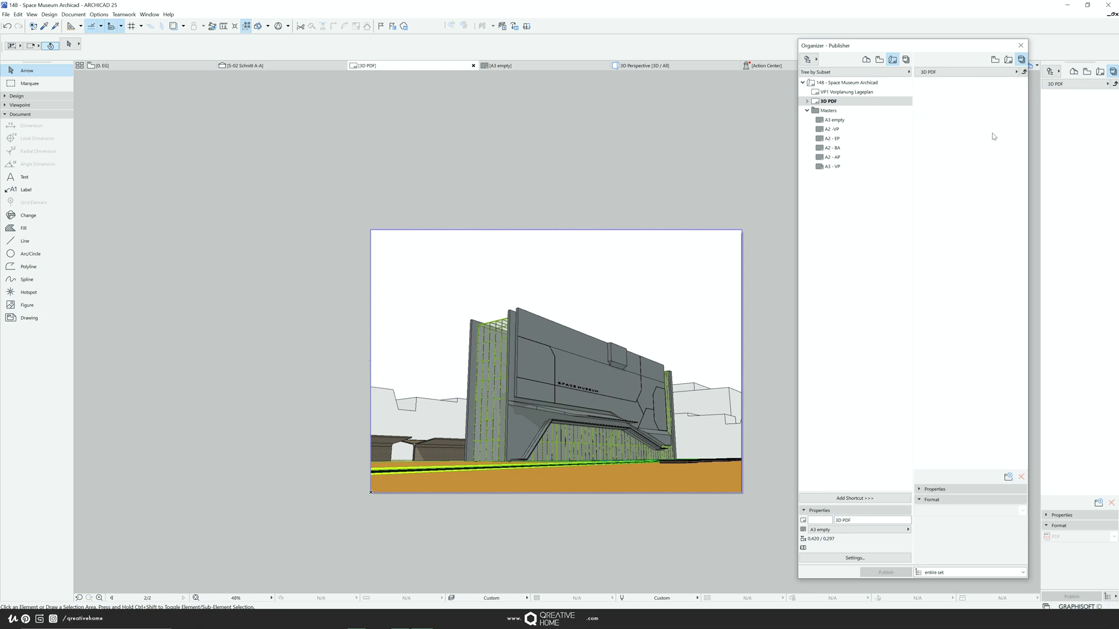
{"action": "left_click", "coordinate": [826, 103]}
{"action": "left_click_drag", "start_coordinate": [818, 104], "coordinate": [956, 105]}
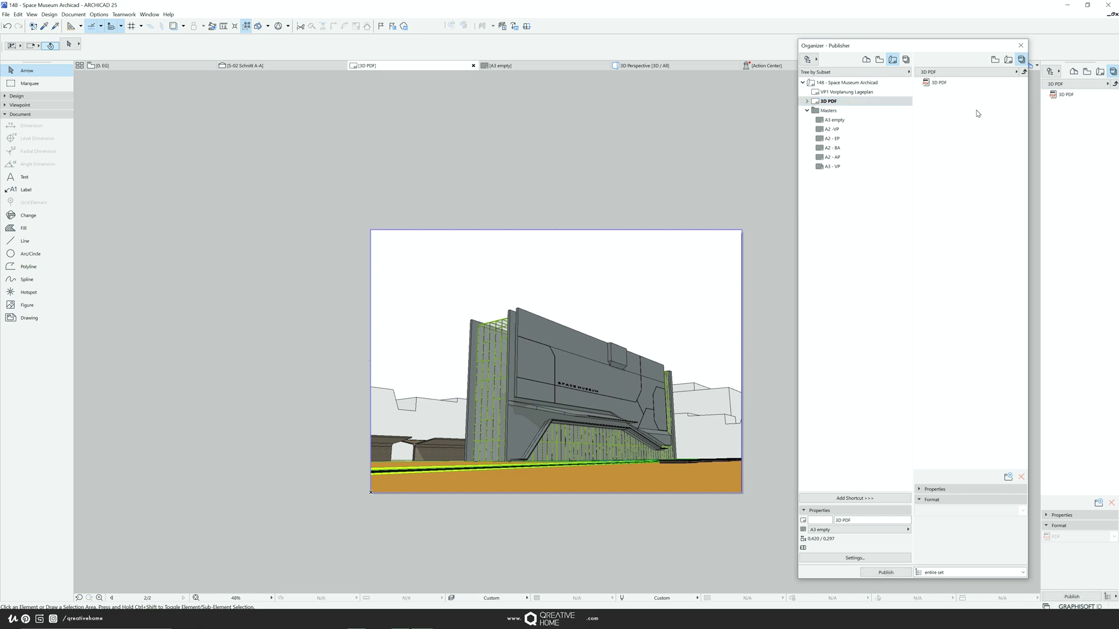
{"action": "left_click", "coordinate": [1021, 46]}
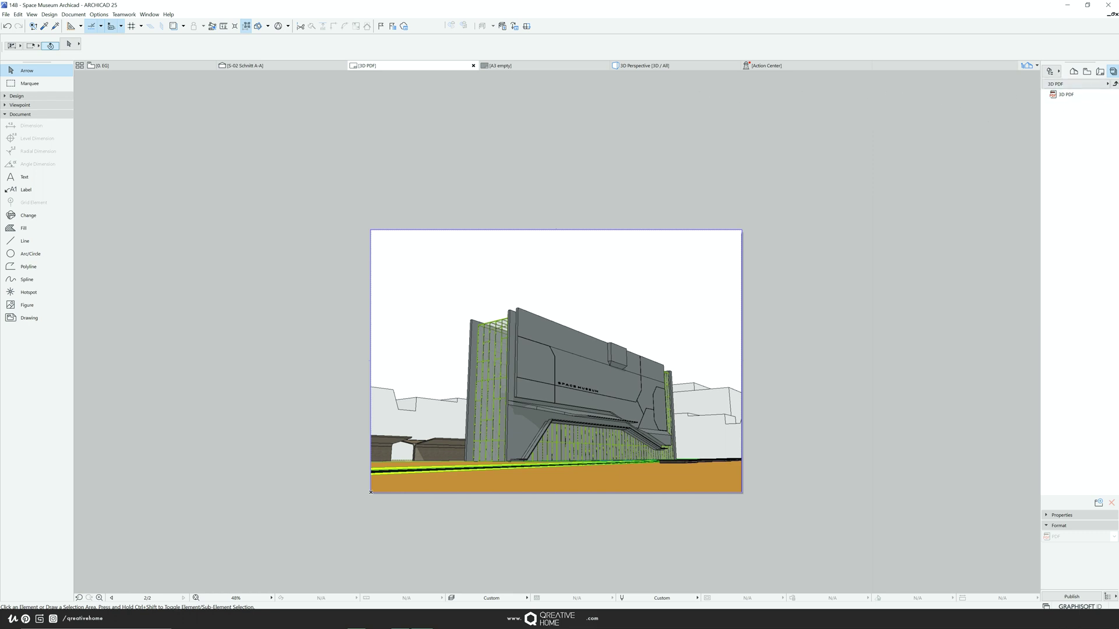
Turn on Embed 3D content in the 3D PDF layout's PDF Options.
{"action": "left_click", "coordinate": [1062, 516]}
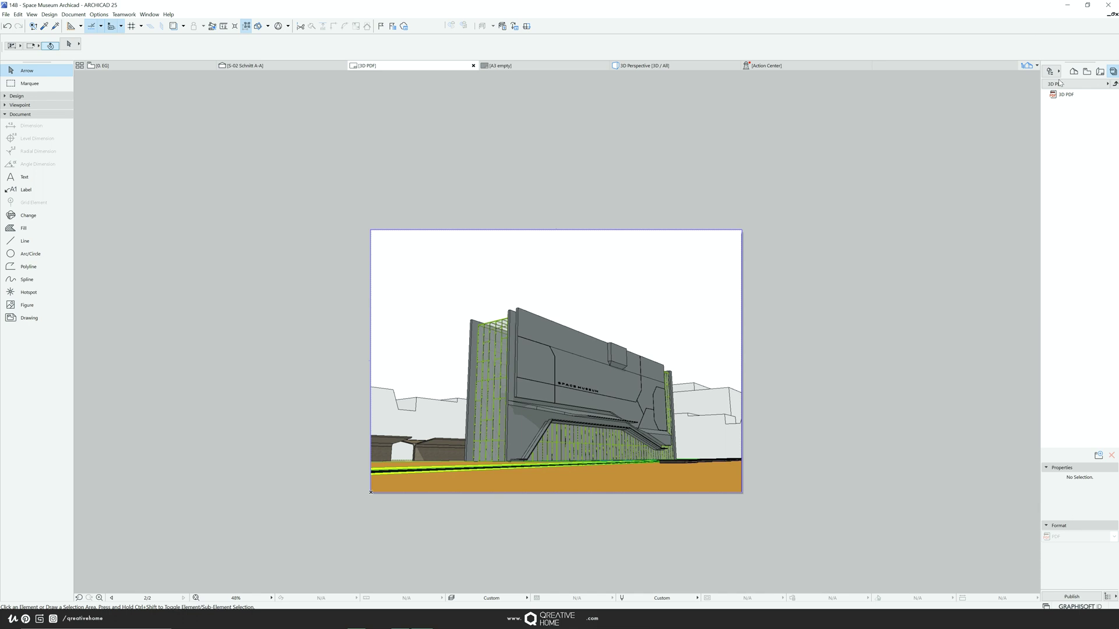
{"action": "left_click", "coordinate": [1063, 96]}
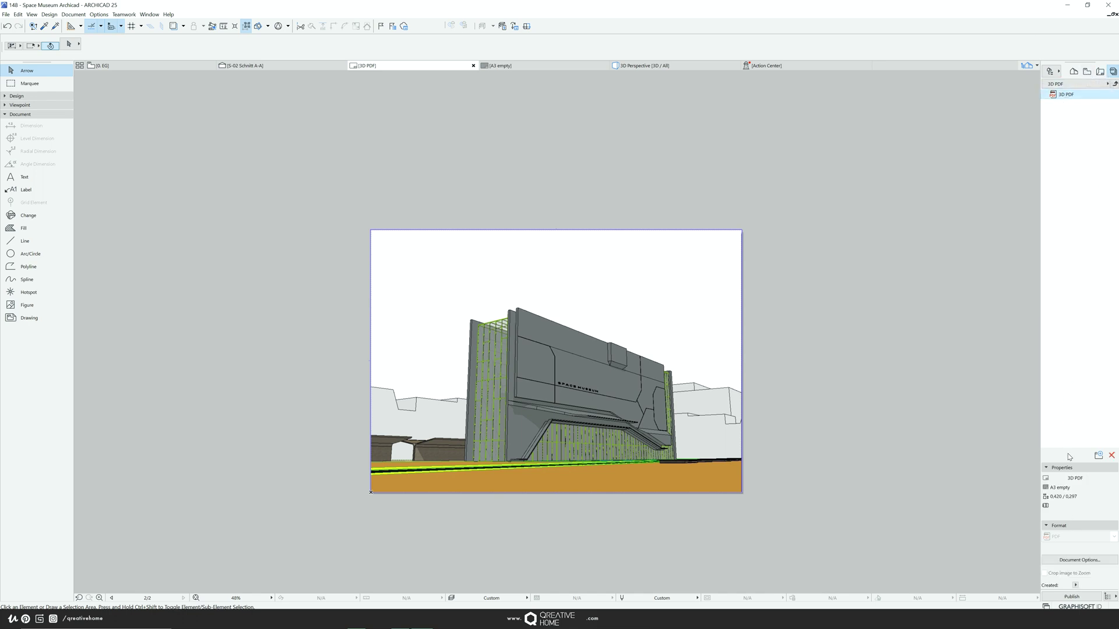
{"action": "left_click", "coordinate": [1078, 561]}
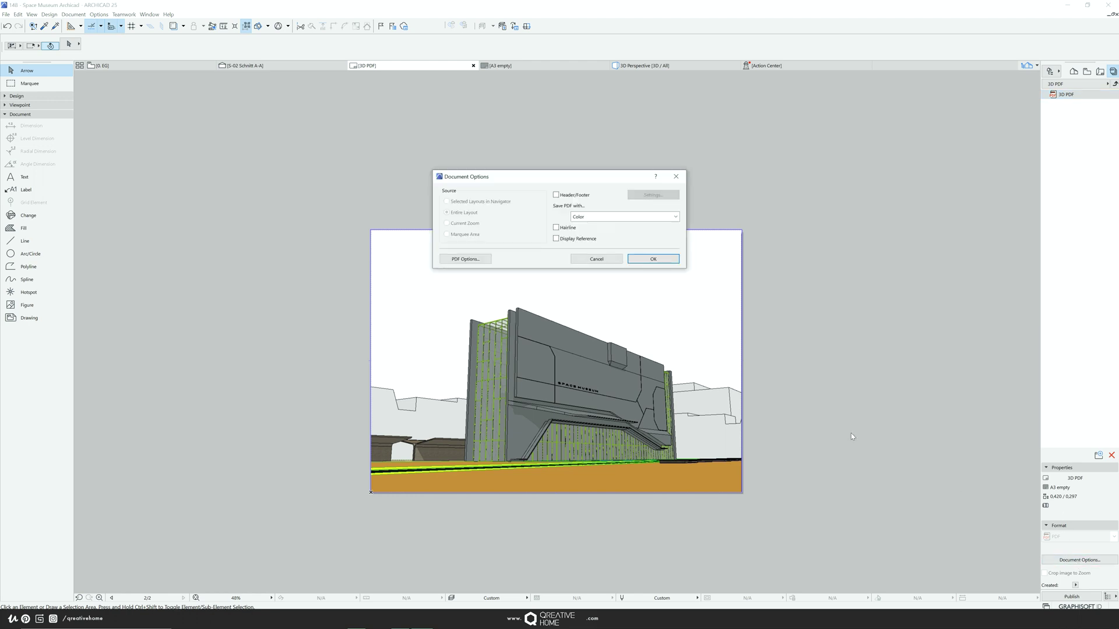
{"action": "left_click", "coordinate": [465, 260]}
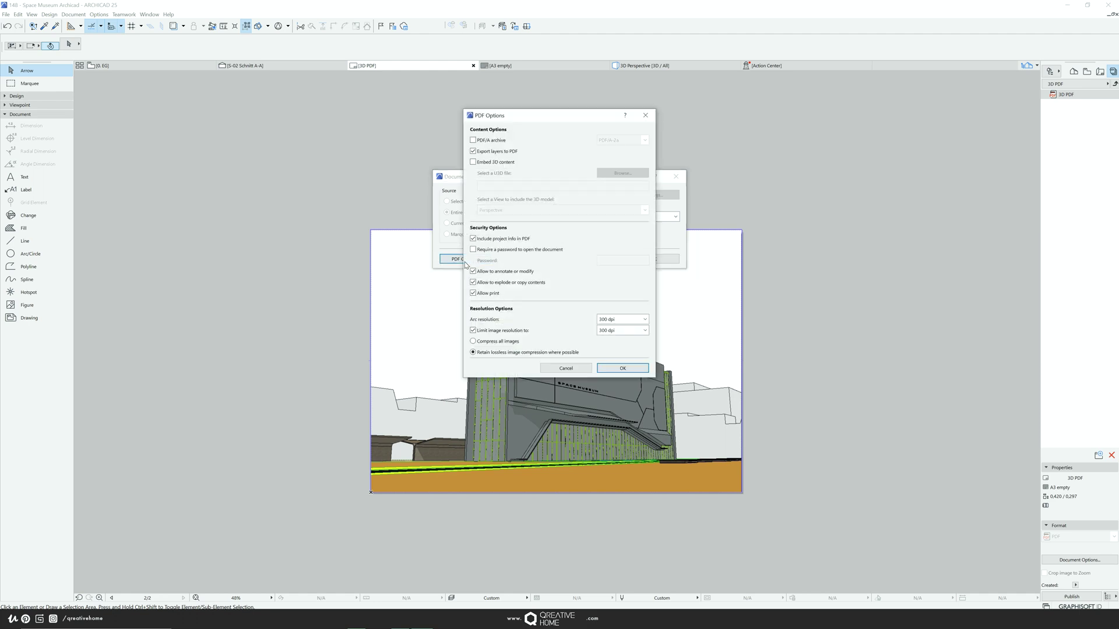
{"action": "left_click_drag", "start_coordinate": [553, 116], "coordinate": [787, 127]}
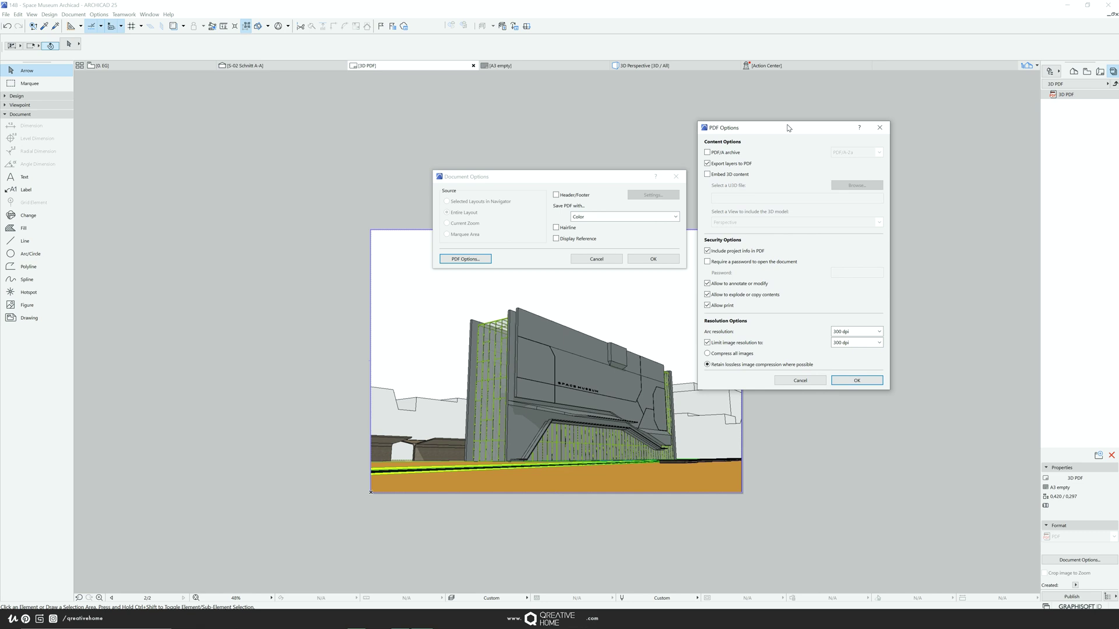
{"action": "left_click", "coordinate": [707, 175]}
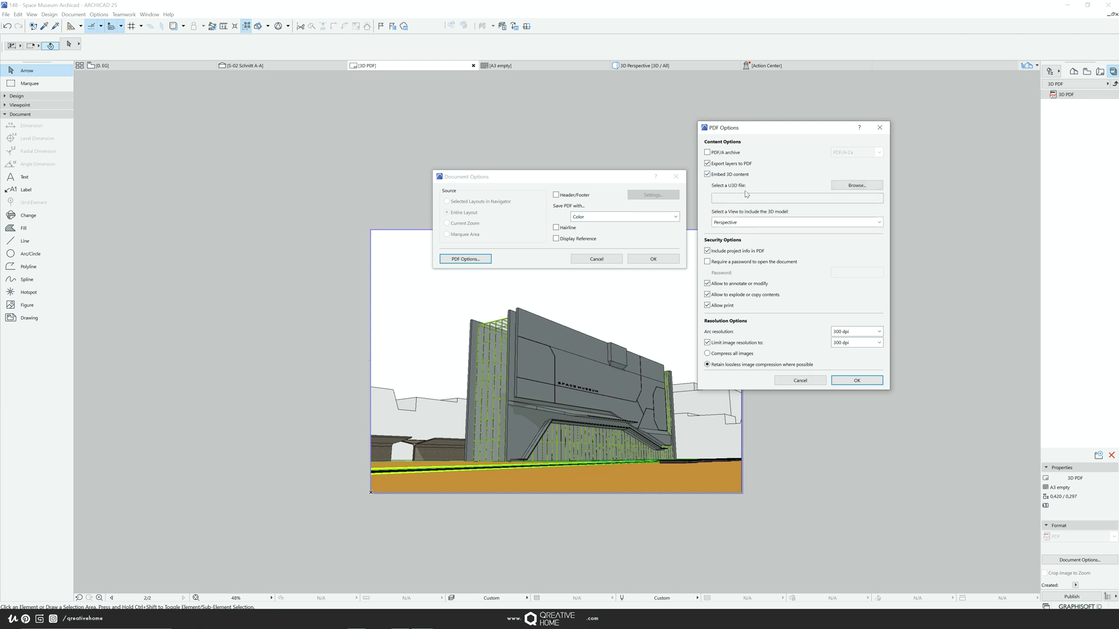
Embed 3D Perspective.u3d with the Perspective view and confirm both options dialogs.
{"action": "left_click", "coordinate": [839, 187]}
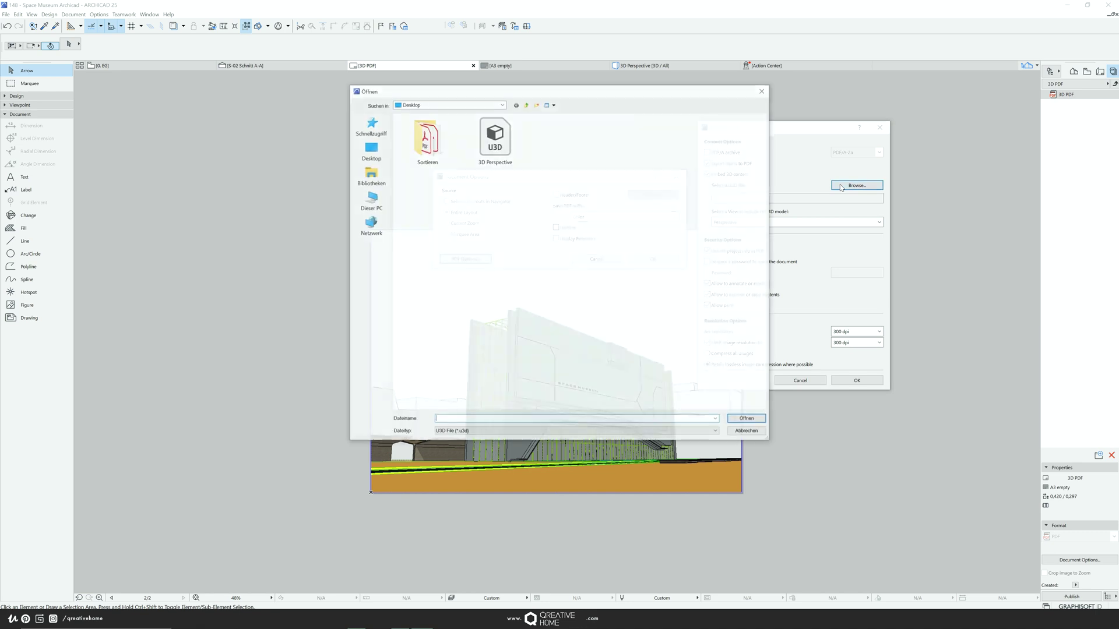
{"action": "double_click", "coordinate": [494, 140]}
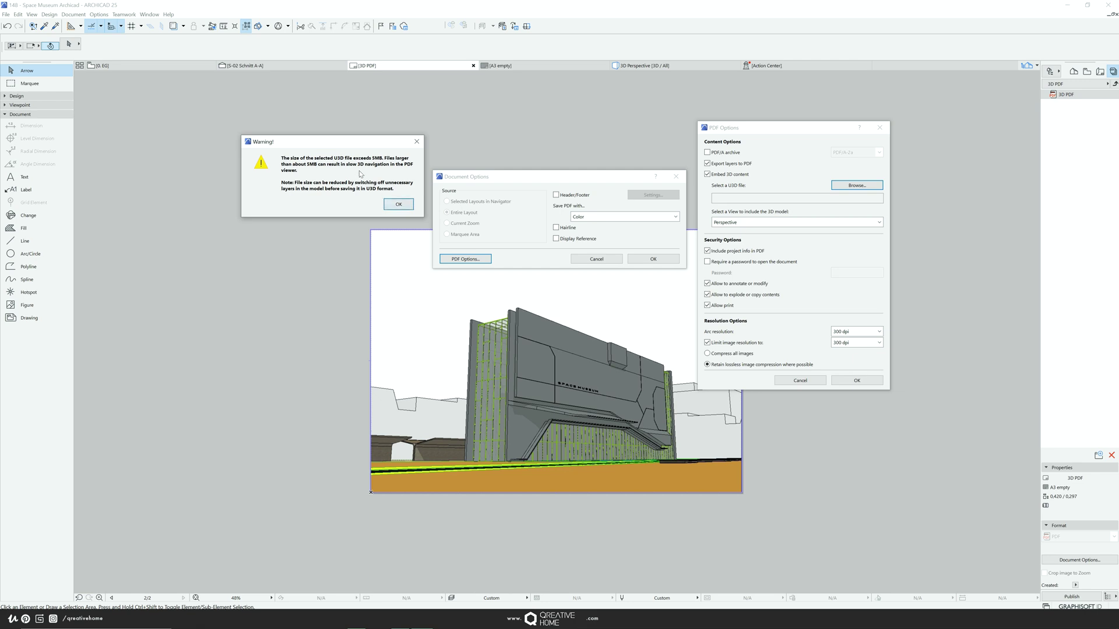
{"action": "left_click_drag", "start_coordinate": [285, 141], "coordinate": [534, 114]}
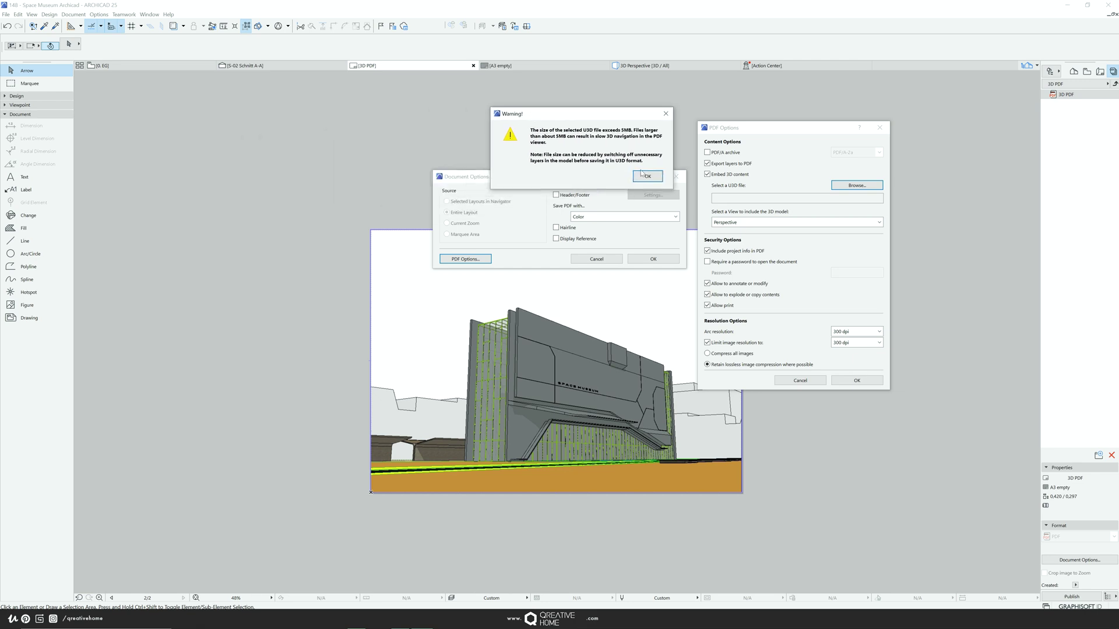
{"action": "left_click", "coordinate": [648, 177]}
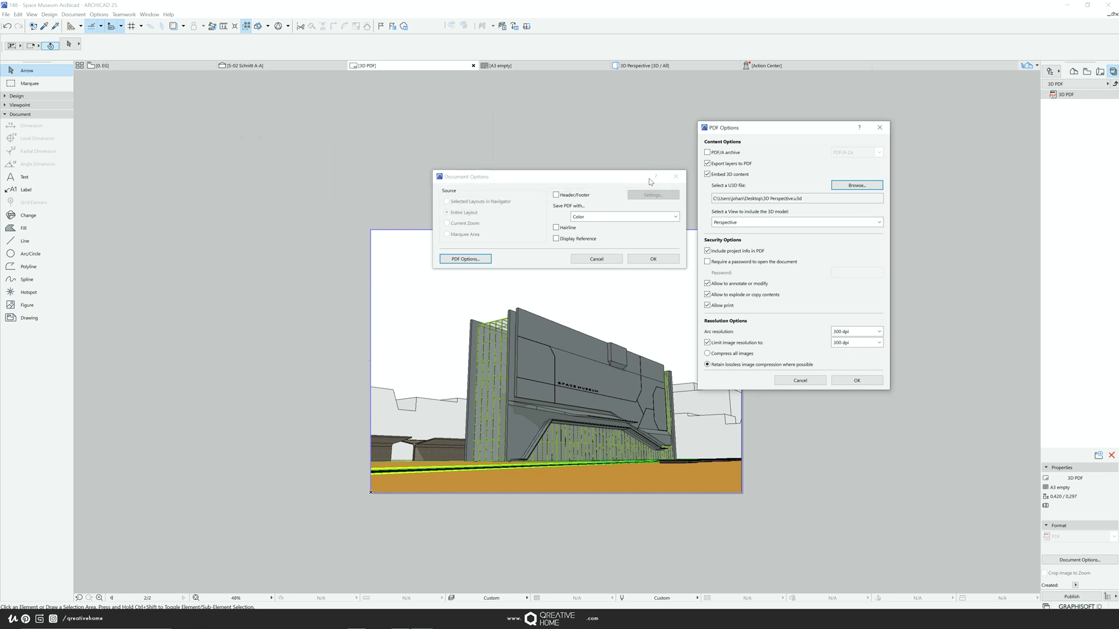
{"action": "left_click", "coordinate": [740, 225]}
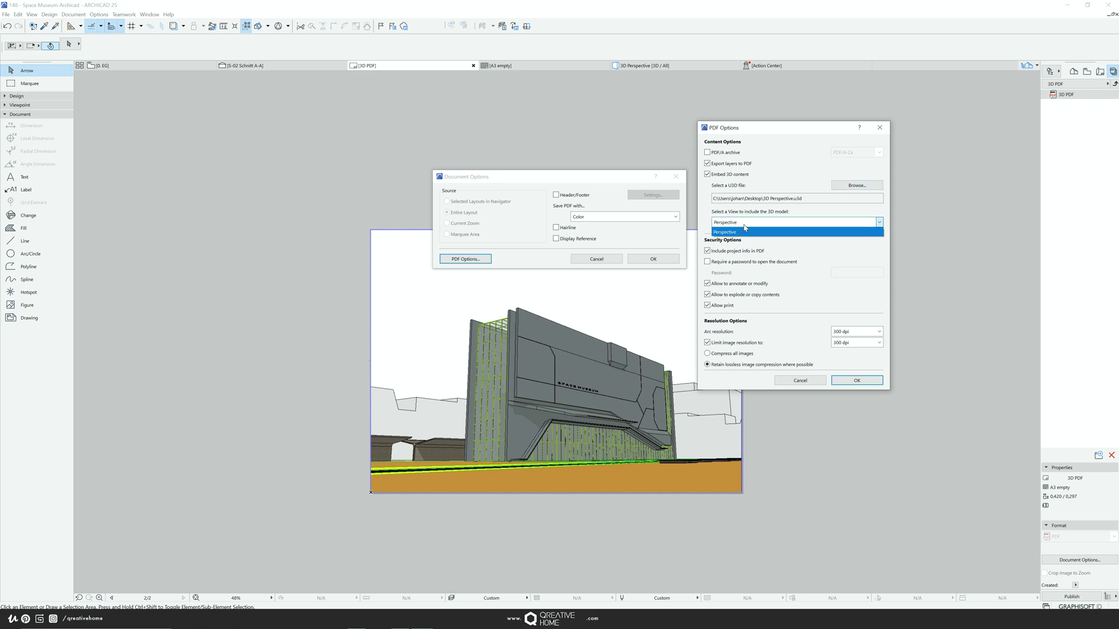
{"action": "left_click", "coordinate": [734, 236]}
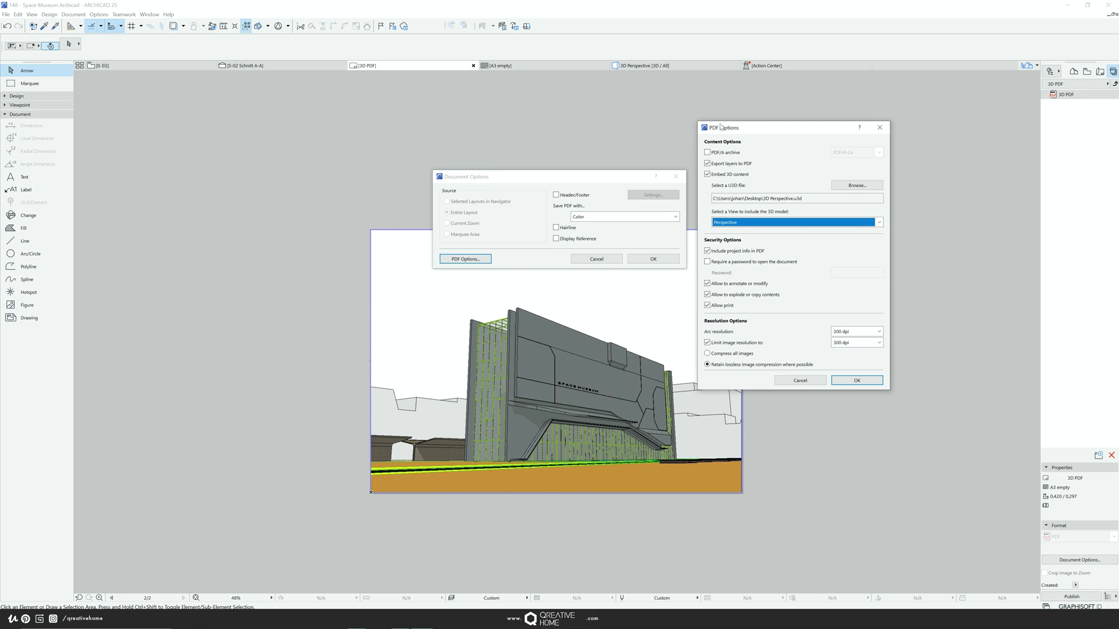
{"action": "left_click", "coordinate": [857, 381]}
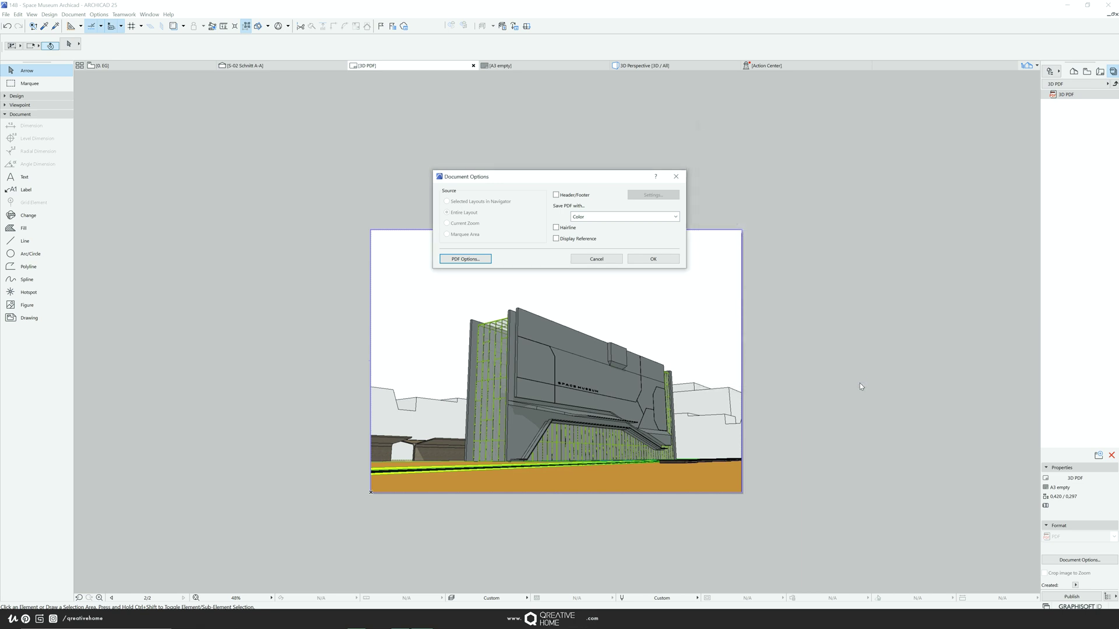
{"action": "left_click", "coordinate": [653, 259]}
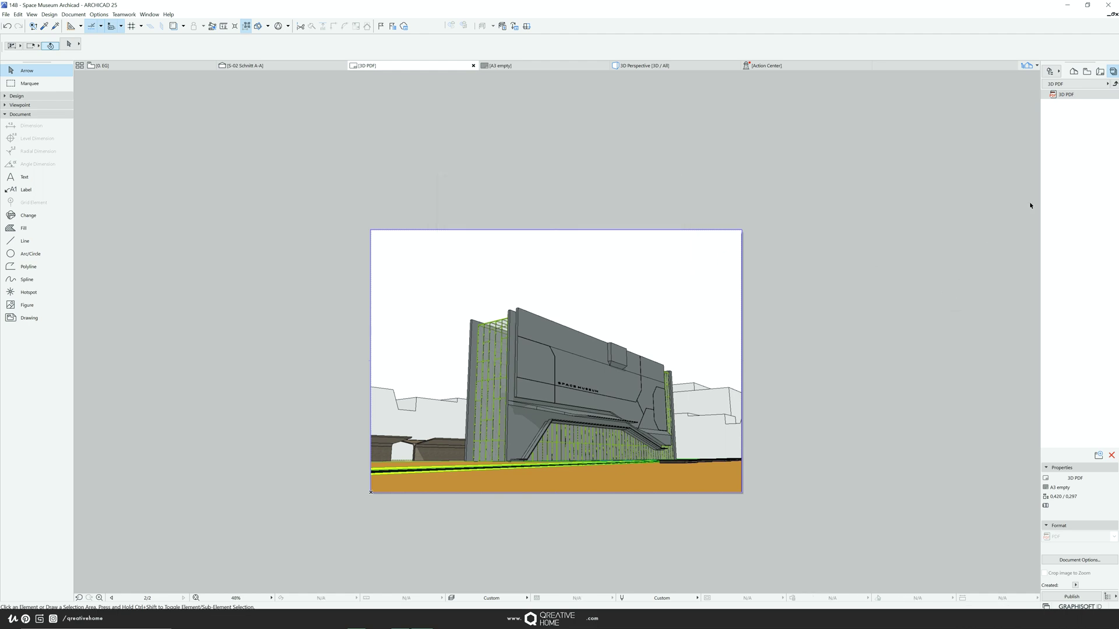
Publish the 3D PDF item so '148 - Space Museum Archicad - 3D PDF' (134 KB) lands on the Desktop.
{"action": "left_click", "coordinate": [1069, 101]}
{"action": "left_click", "coordinate": [1071, 598]}
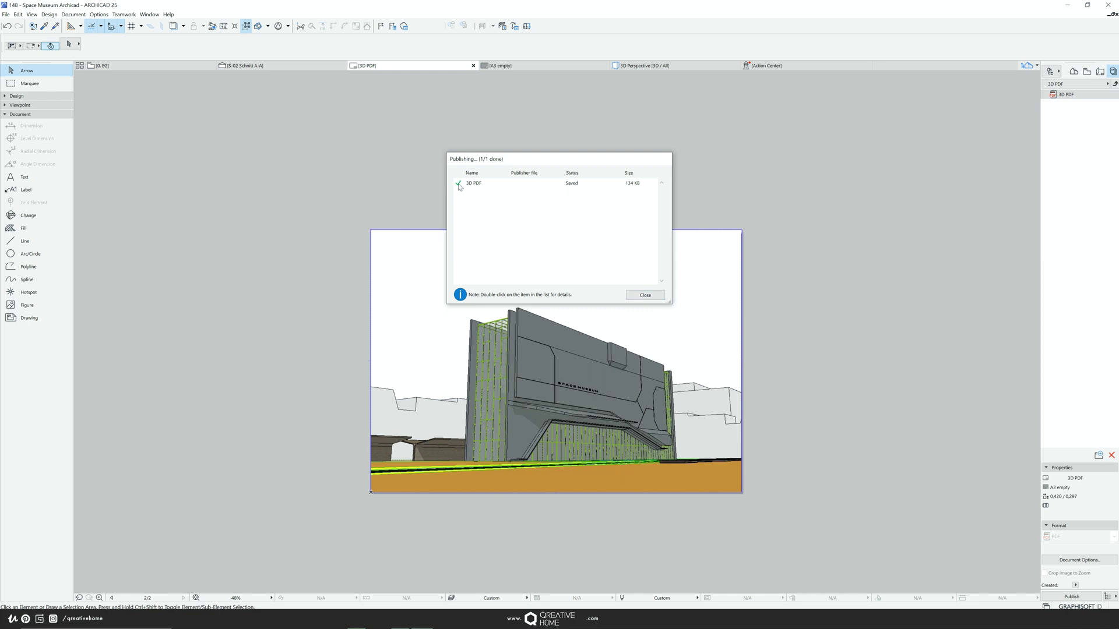
{"action": "left_click", "coordinate": [645, 295]}
Open the published Space Museum 3D PDF from the desktop in a maximized Acrobat window.
{"action": "left_click", "coordinate": [1071, 5]}
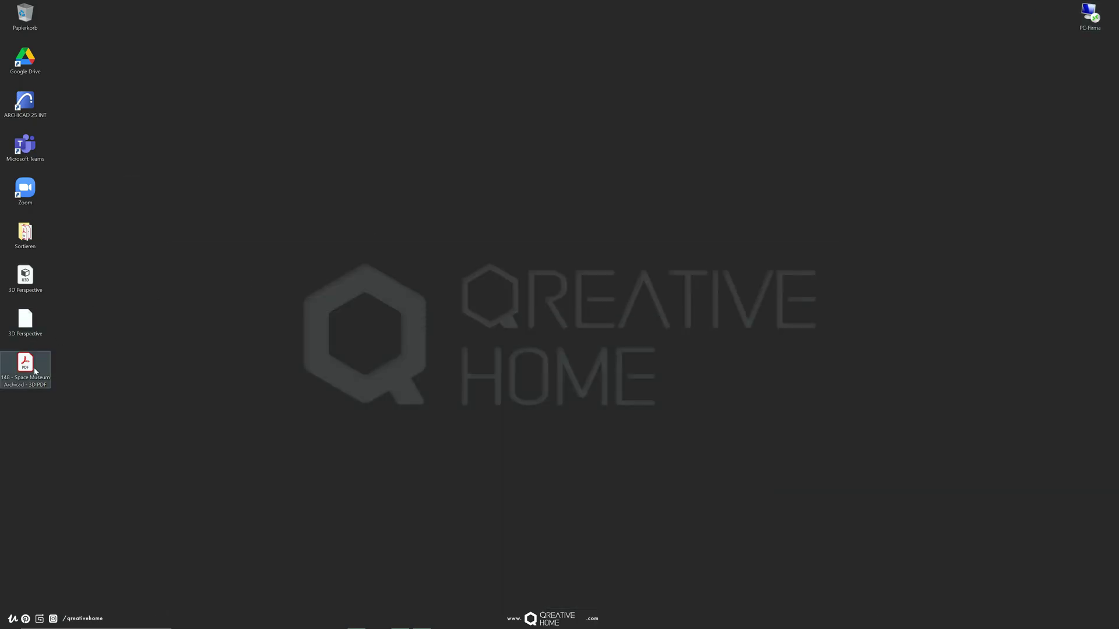
{"action": "left_click", "coordinate": [32, 376]}
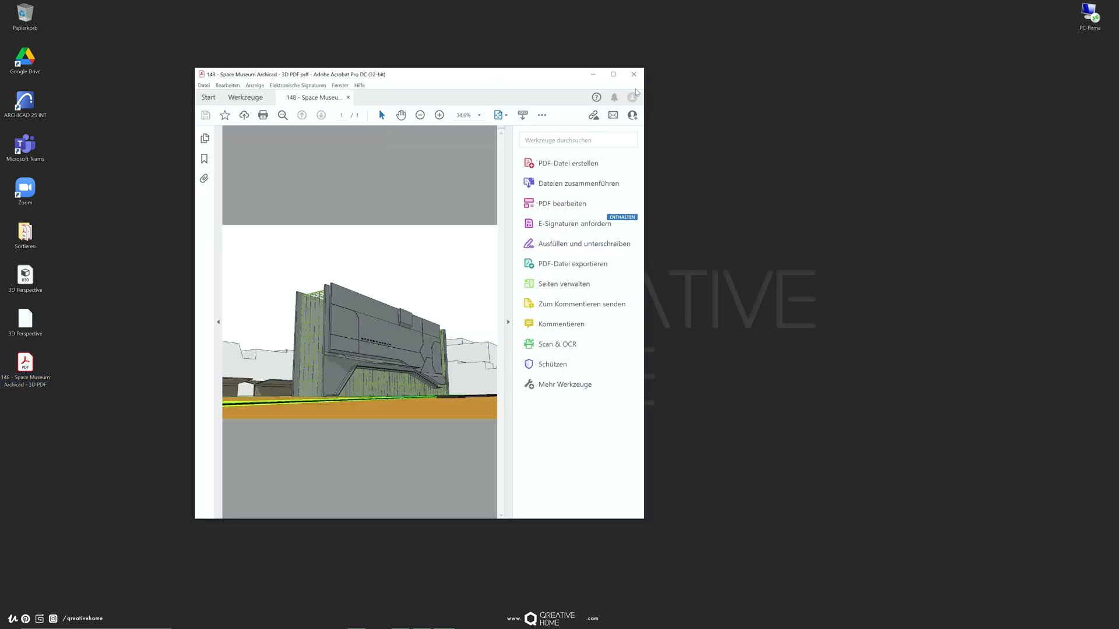
{"action": "left_click", "coordinate": [613, 74]}
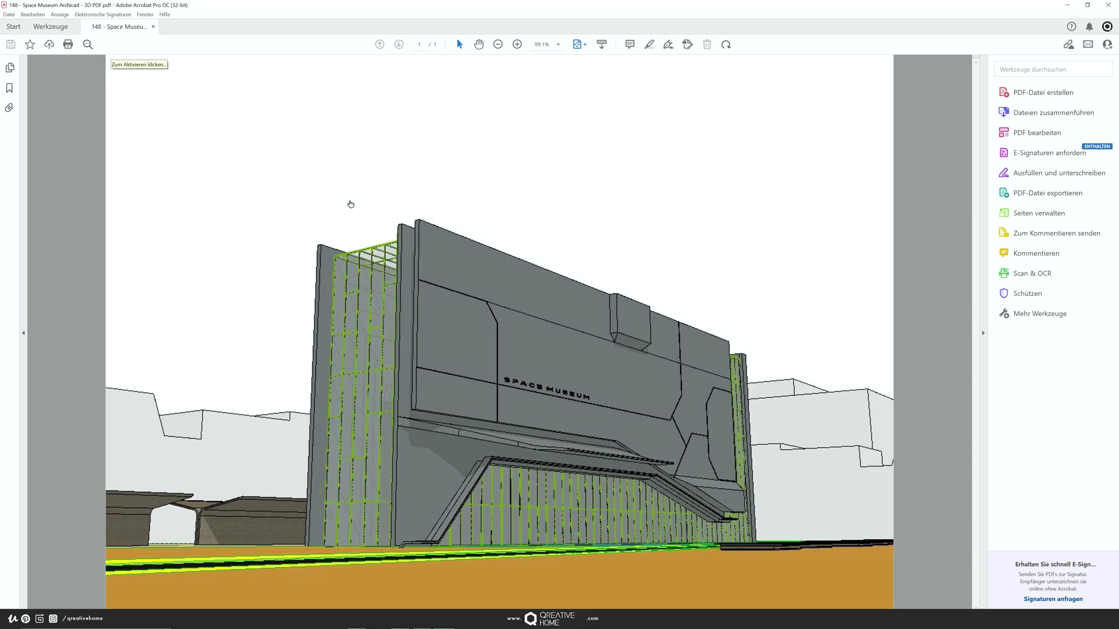
Set Acrobat to always trust this document so its 3D content can run.
{"action": "left_click", "coordinate": [274, 144]}
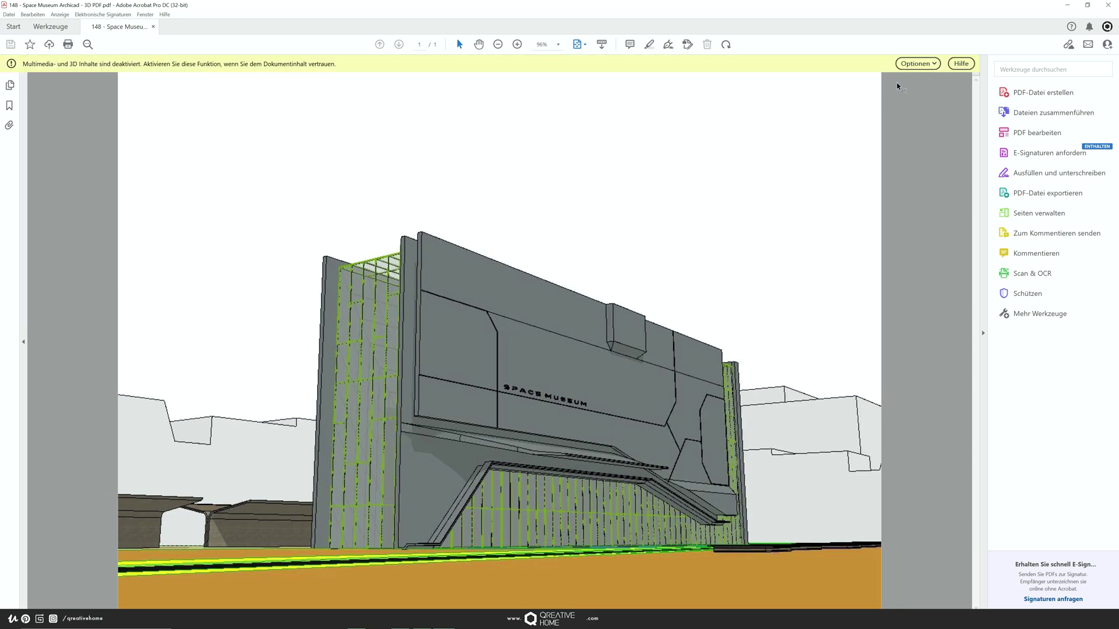
{"action": "left_click", "coordinate": [915, 64]}
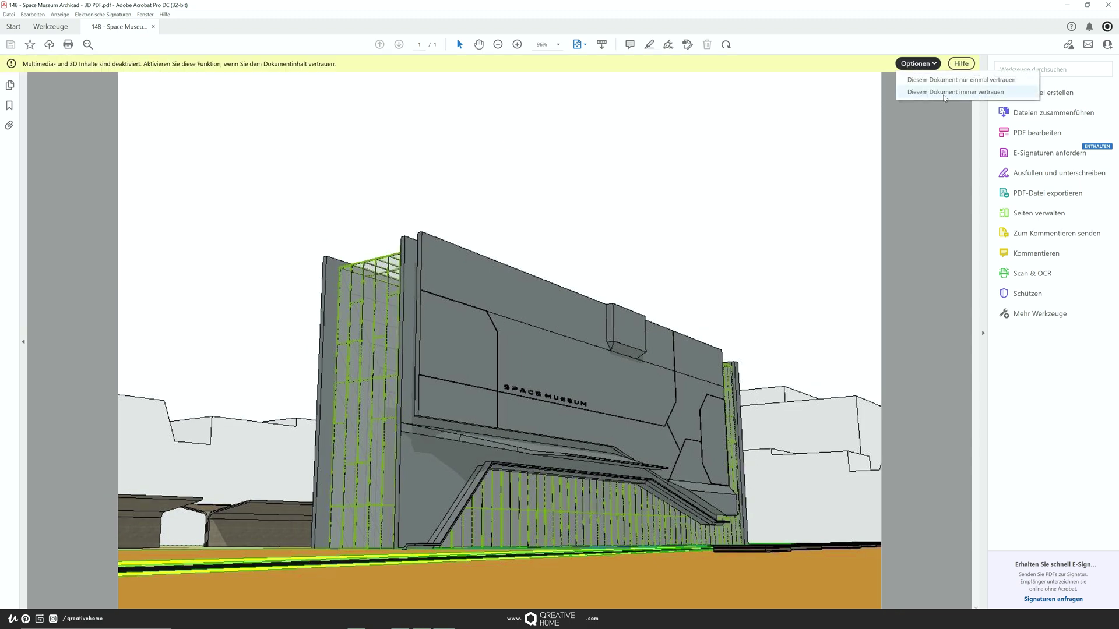
{"action": "left_click", "coordinate": [944, 93]}
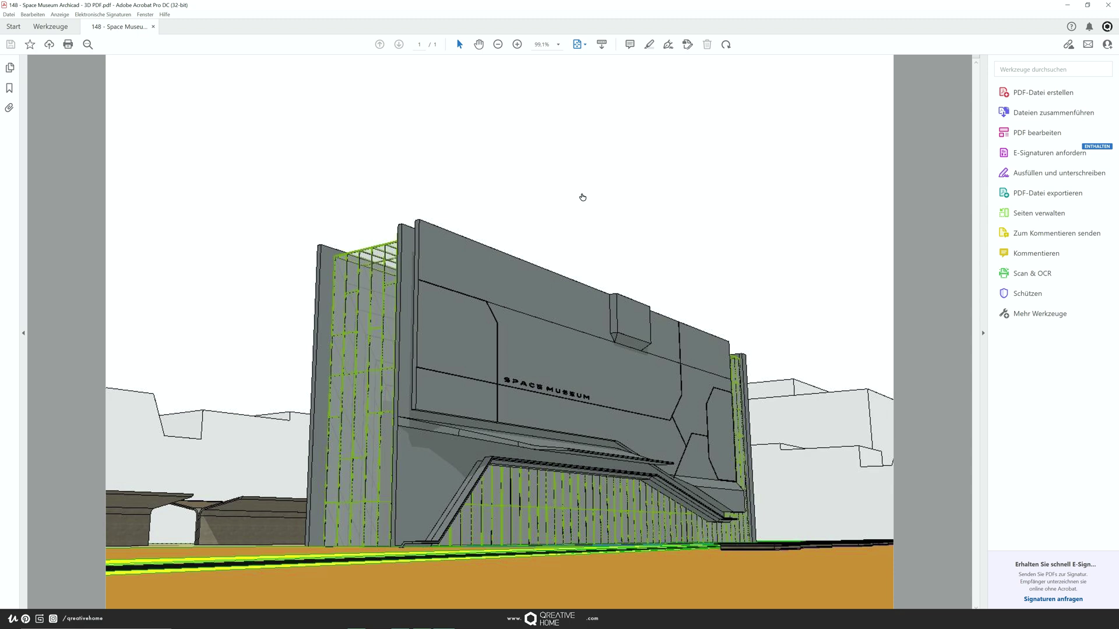
Activate the embedded Space Museum model, zoom in, and orbit it to an elevated oblique view.
{"action": "left_click", "coordinate": [581, 194]}
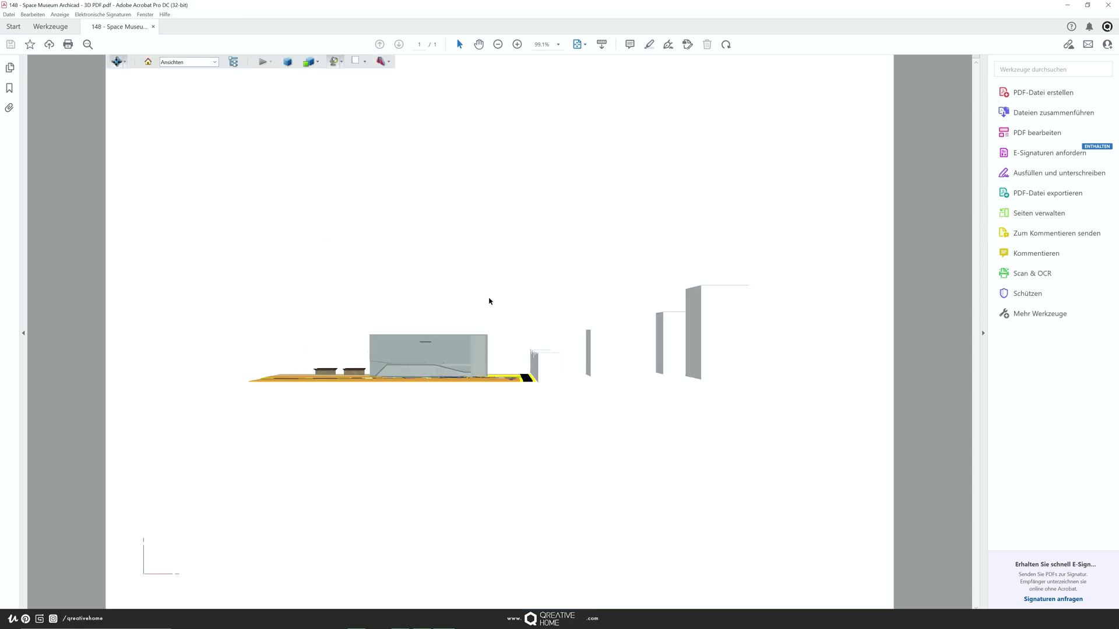
{"action": "left_click_drag", "start_coordinate": [375, 362], "coordinate": [706, 328]}
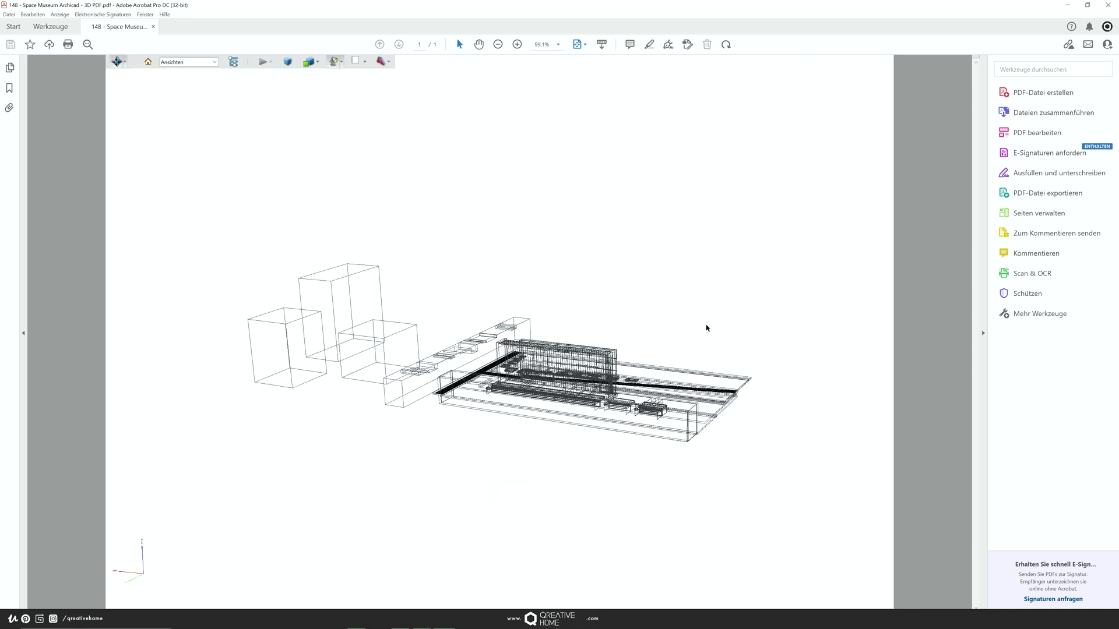
{"action": "scroll", "coordinate": [570, 368], "scroll_direction": "up", "scroll_amount": 5}
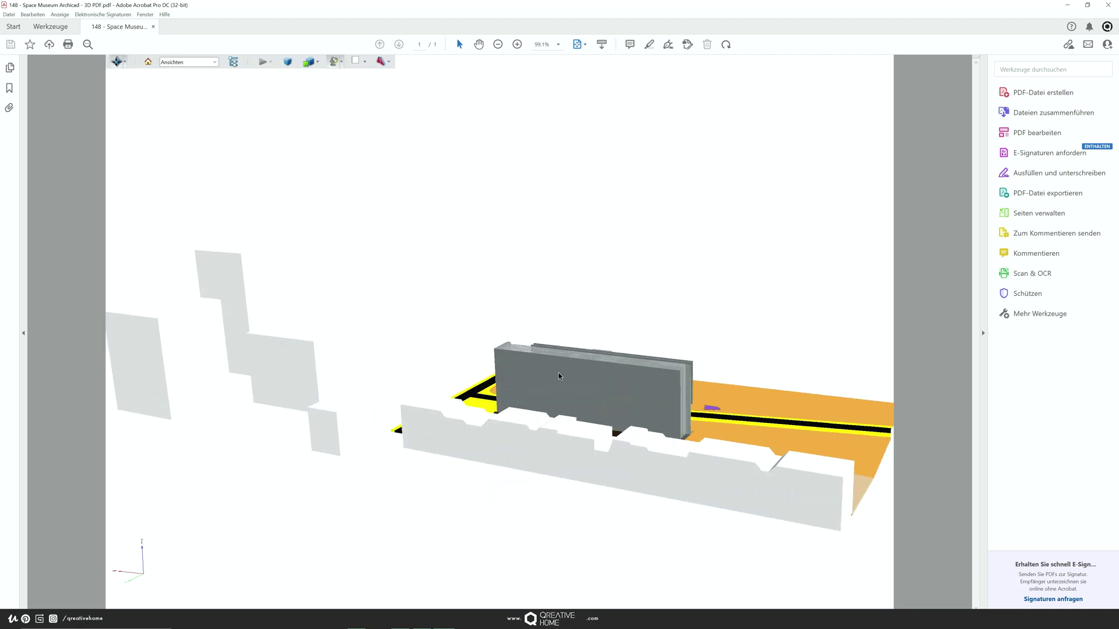
{"action": "mouse_move", "coordinate": [472, 380]}
{"action": "left_mouse_down"}
{"action": "mouse_move", "coordinate": [384, 338]}
{"action": "mouse_move", "coordinate": [167, 342]}
{"action": "mouse_move", "coordinate": [159, 377]}
{"action": "mouse_move", "coordinate": [237, 434]}
{"action": "mouse_move", "coordinate": [332, 417]}
{"action": "mouse_move", "coordinate": [347, 370]}
{"action": "mouse_move", "coordinate": [508, 441]}
{"action": "mouse_move", "coordinate": [338, 331]}
{"action": "left_mouse_up"}
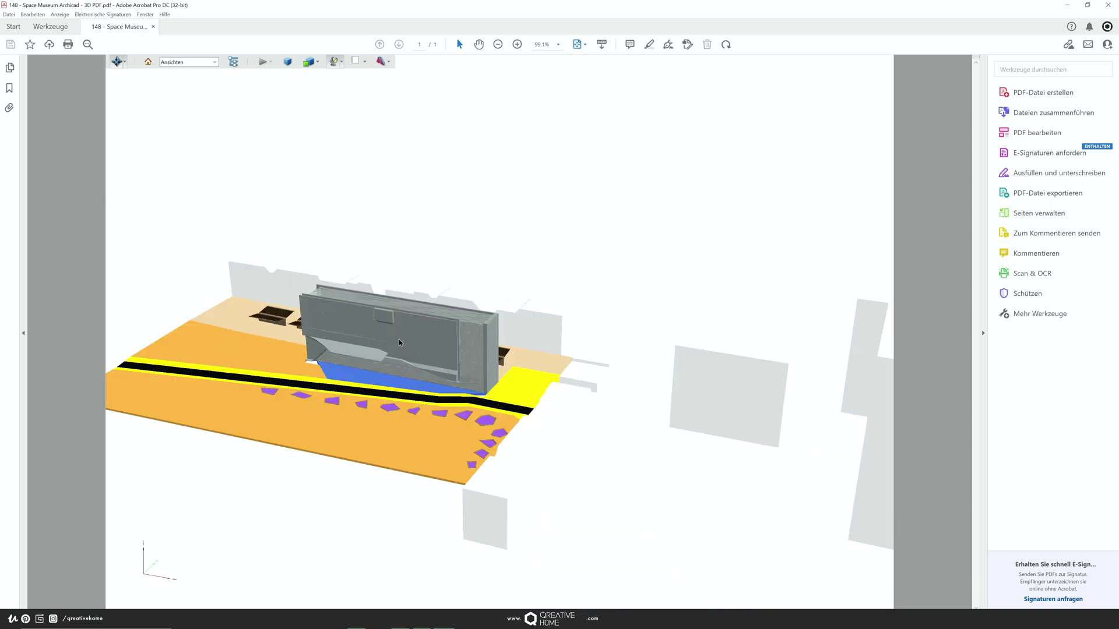